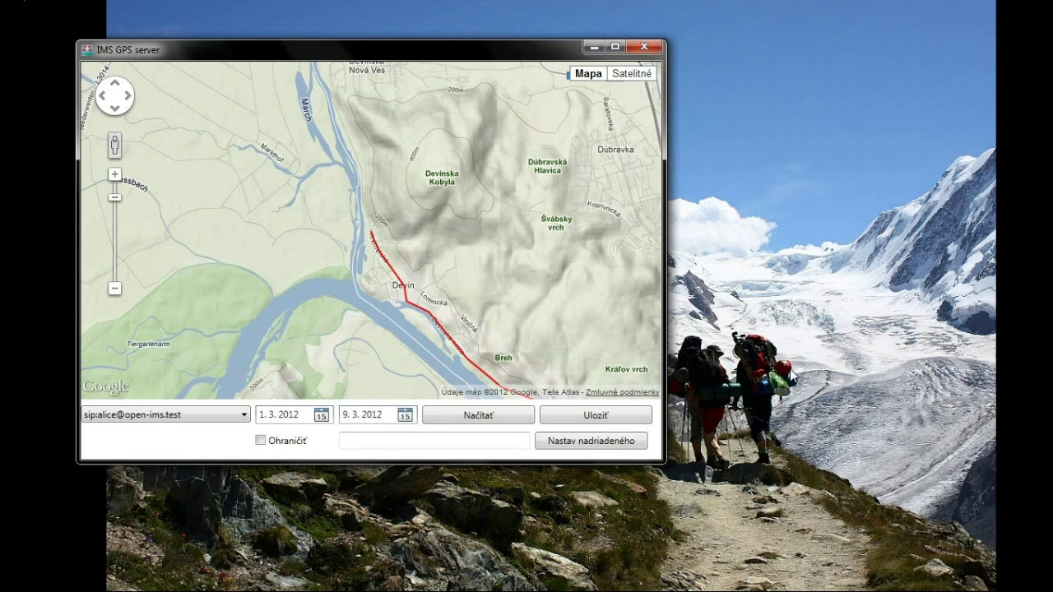
Switch to another user's route and pan the map toward north Bratislava.
left_click(244, 416)
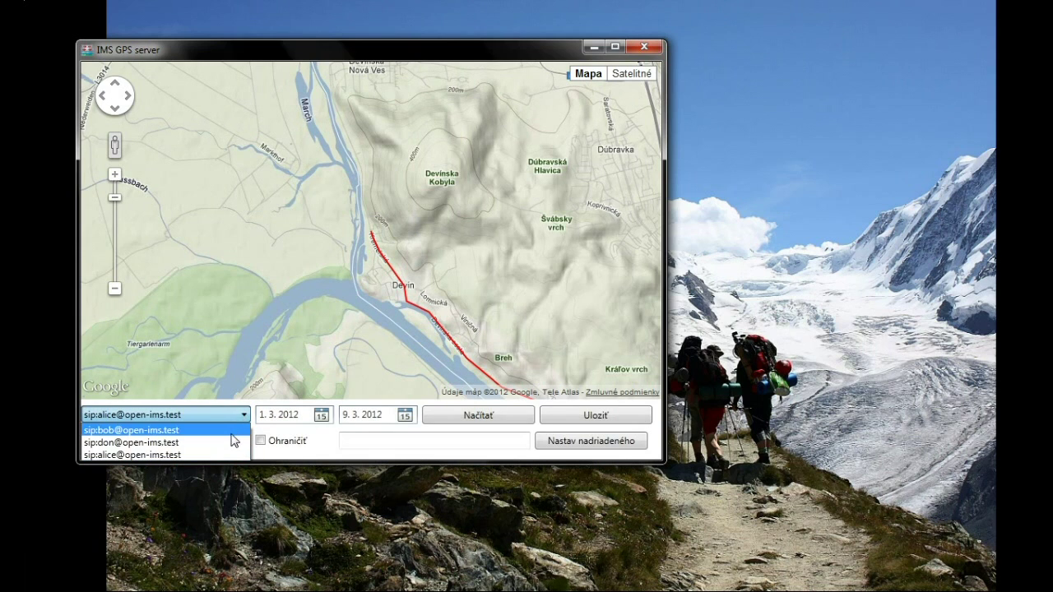
left_click(231, 442)
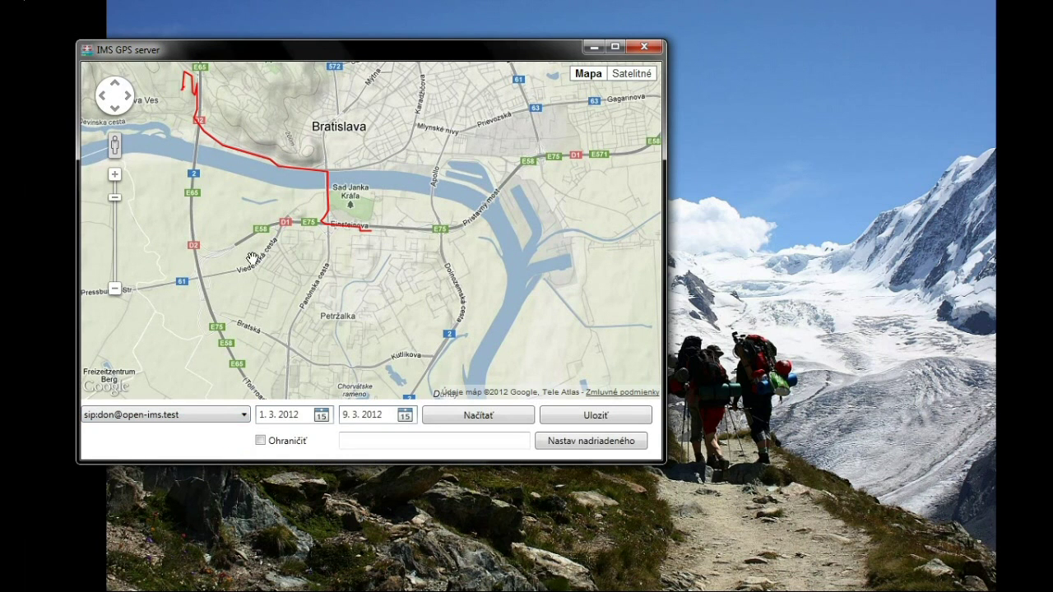
left_click_drag(252, 262, 379, 350)
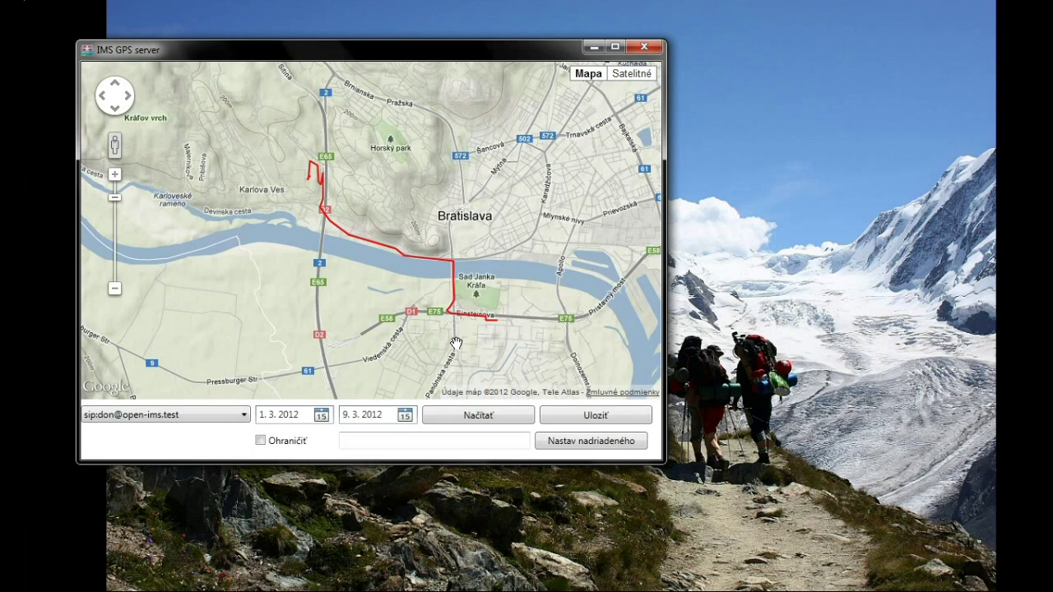
scroll(456, 342, "up", 2)
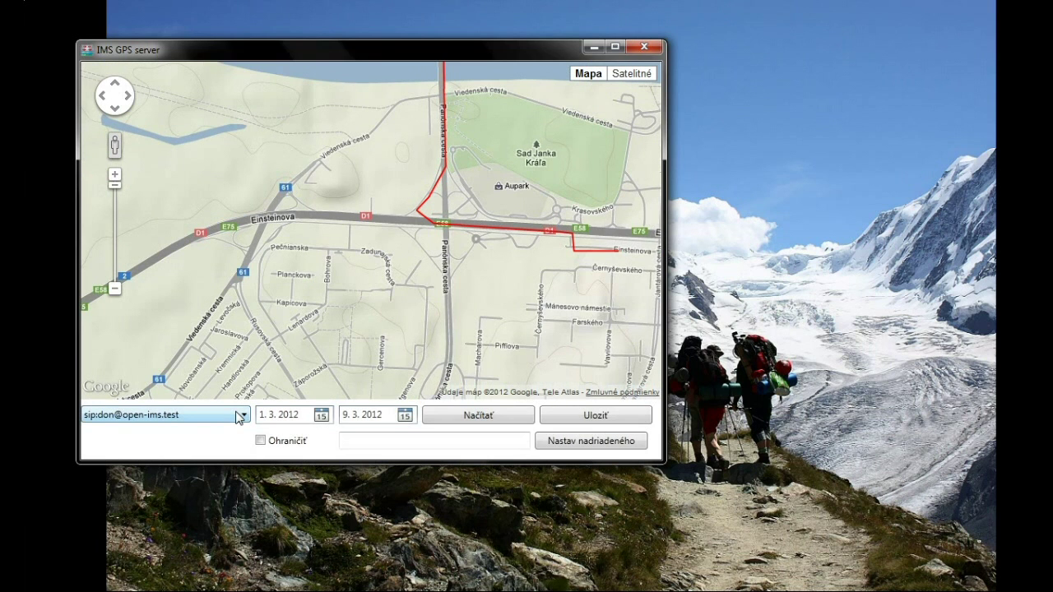
Pick a different user again and zoom out to frame the whole route across Bratislava.
left_click(239, 417)
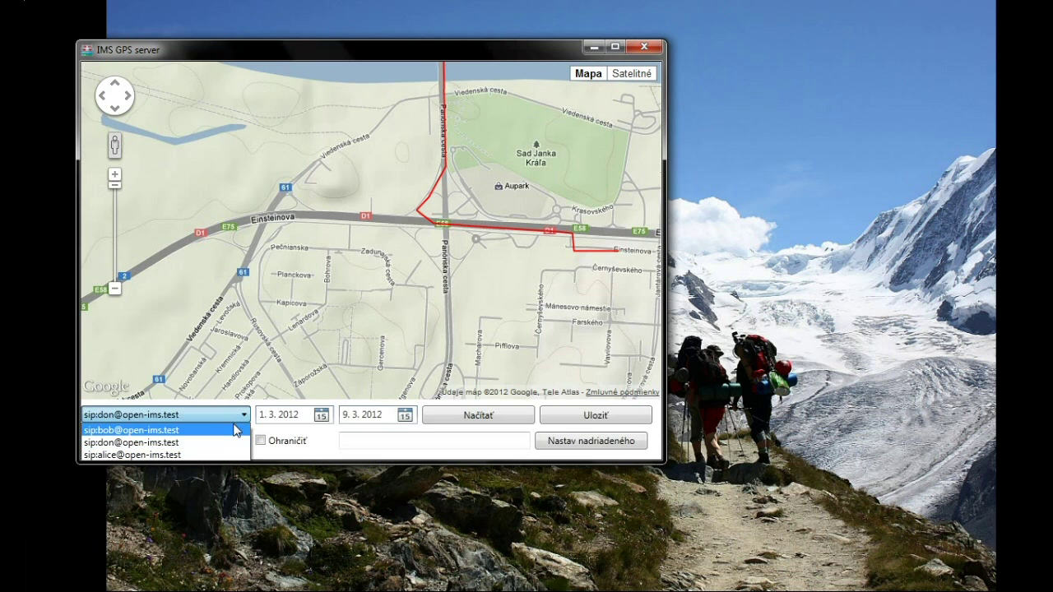
left_click(237, 431)
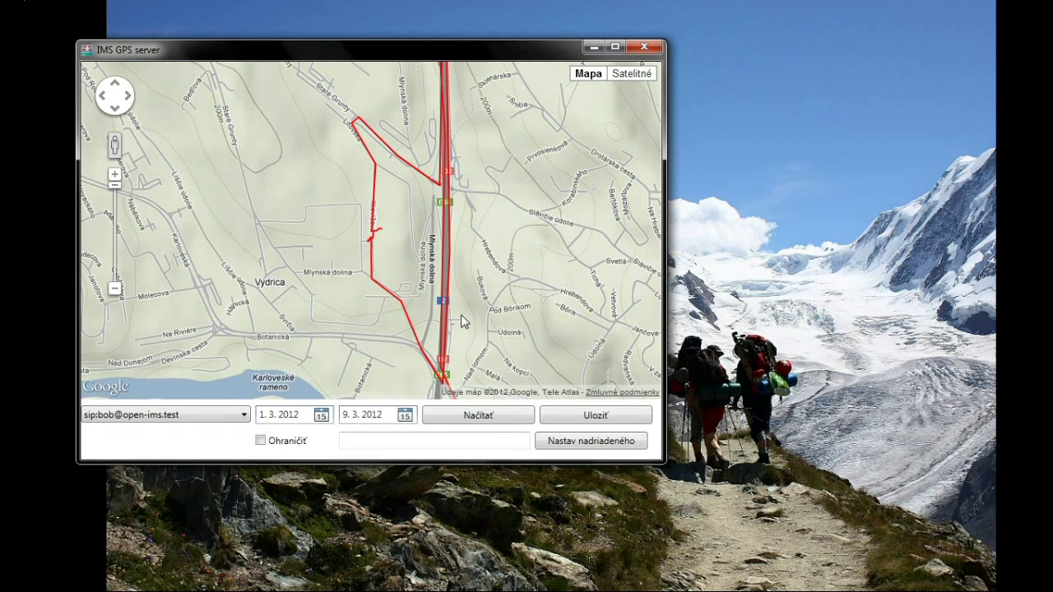
left_click(119, 293)
left_click(117, 292)
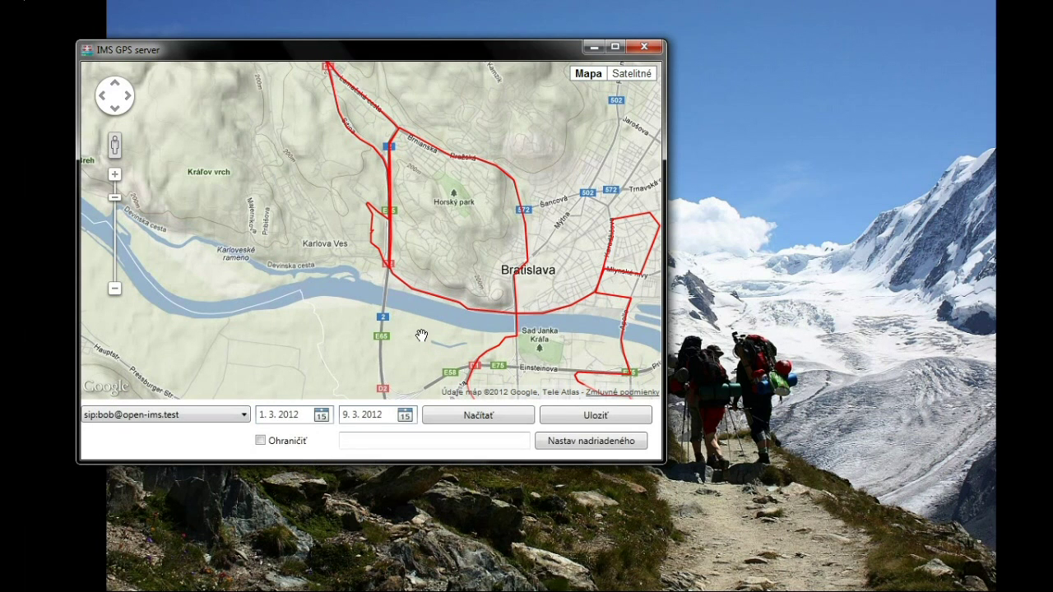
left_click_drag(422, 335, 308, 329)
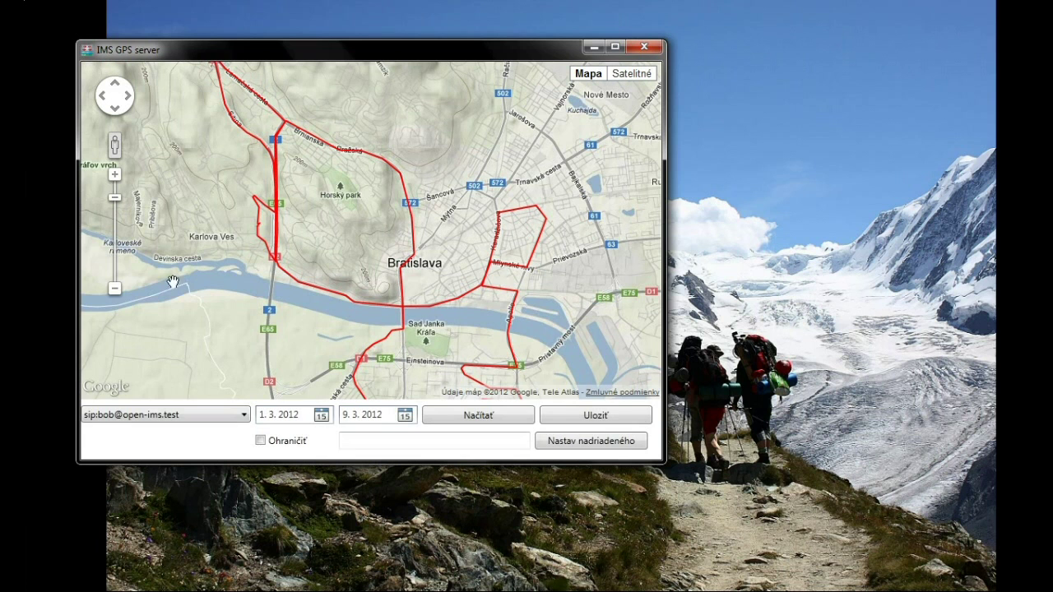
left_click(115, 289)
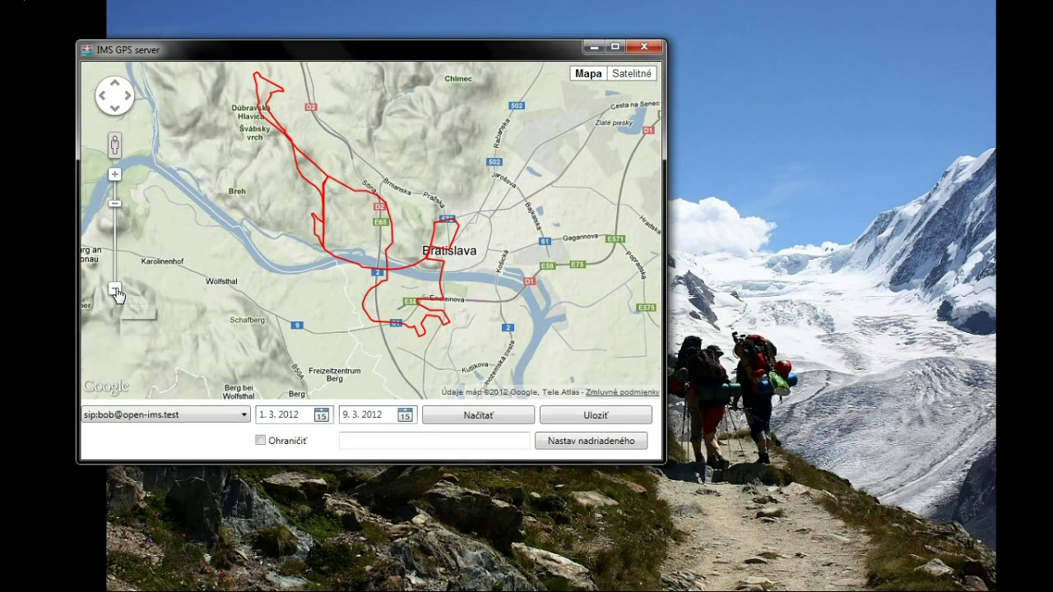
Change the start date in the calendar to 3. 3. 2012, passing through 2. 3. 2012.
left_click(321, 414)
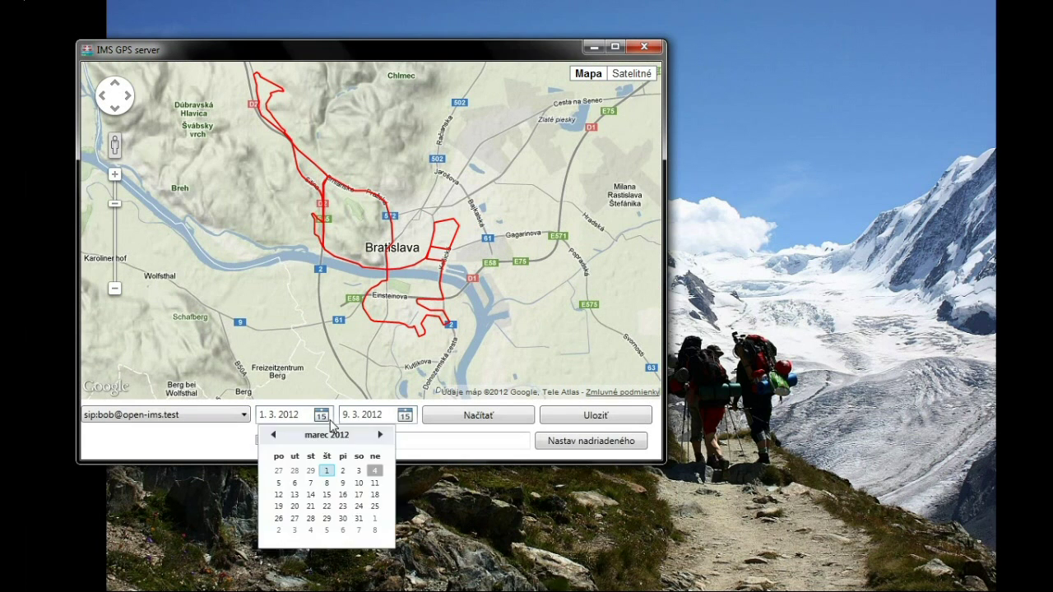
left_click(343, 472)
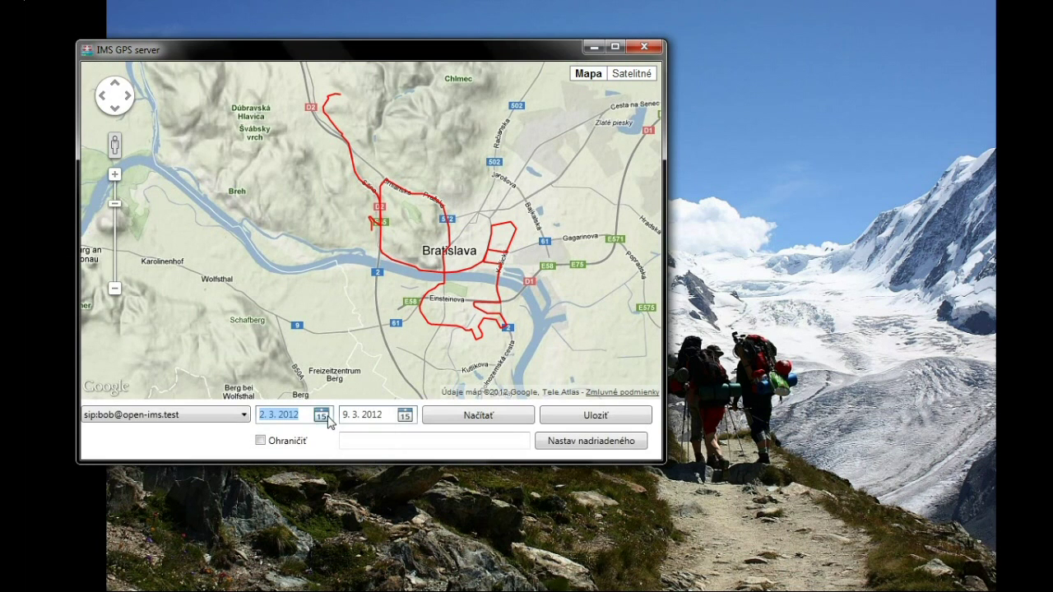
left_click(321, 415)
left_click(359, 471)
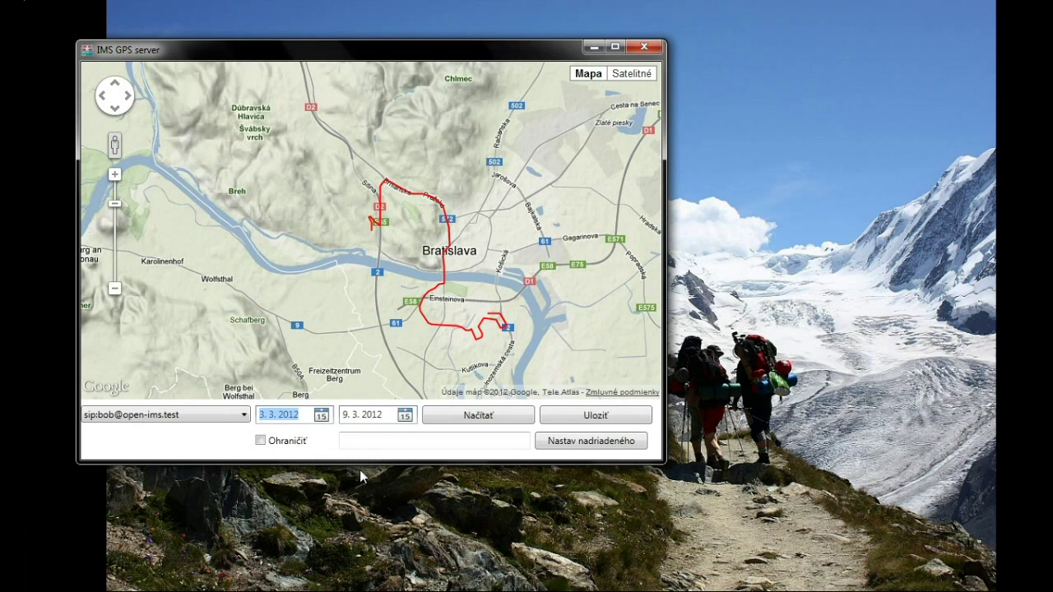
Zoom the map far in on the route around Vydrica and Mlynská dolina.
left_click(115, 207)
left_click_drag(116, 207, 115, 185)
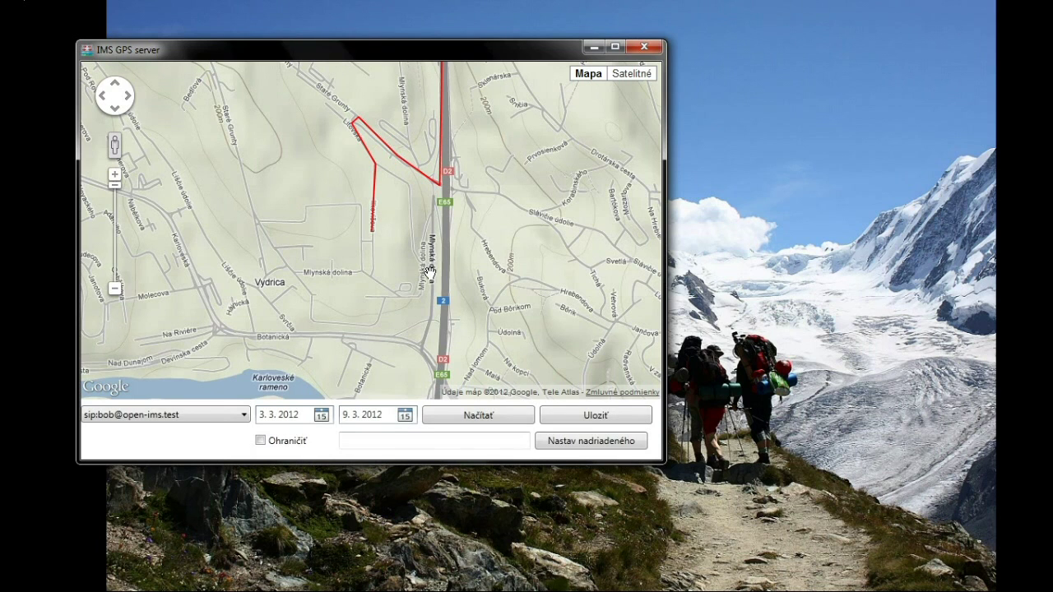
left_click(364, 236)
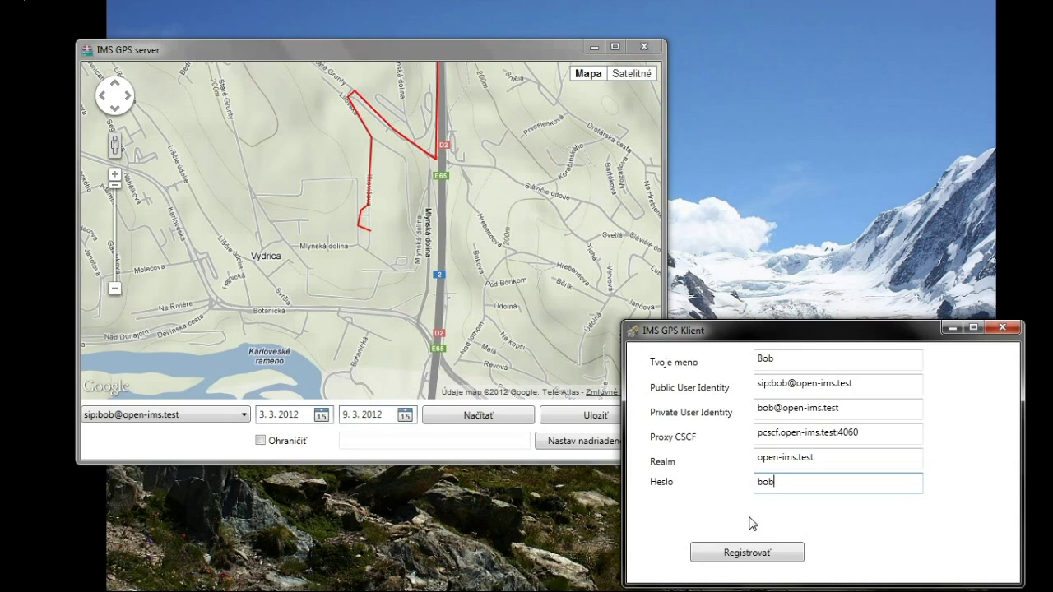
Register the GPS client and load the NMEA fiit.txt track file.
left_click(743, 557)
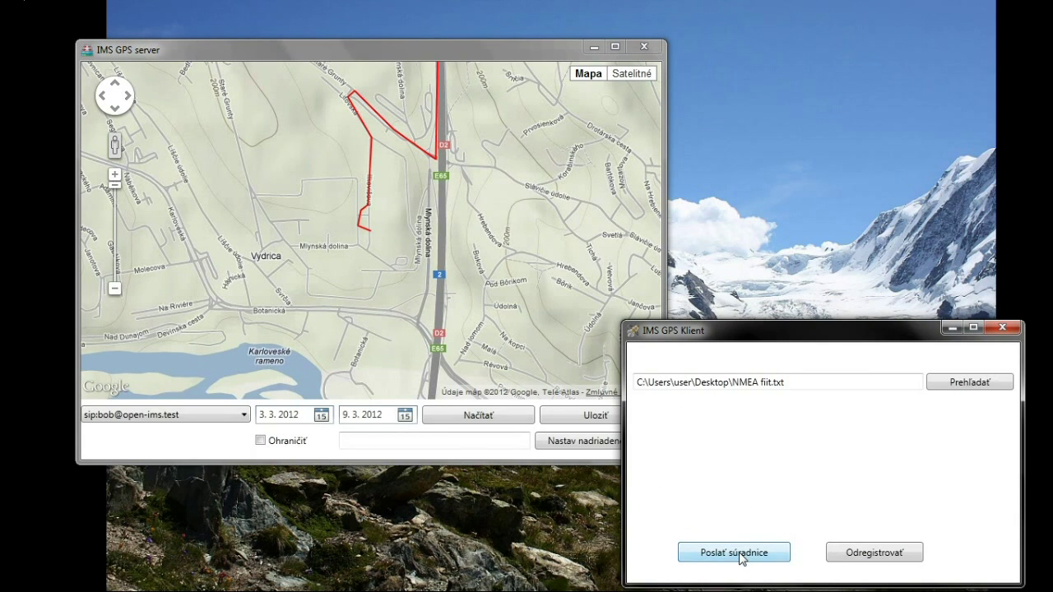
left_click(946, 392)
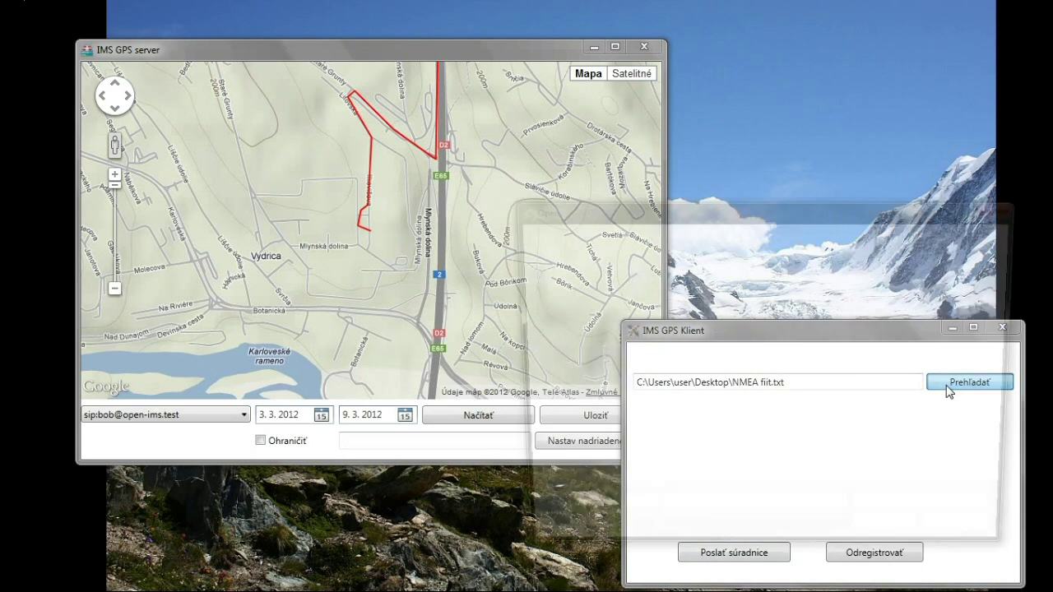
type("NM")
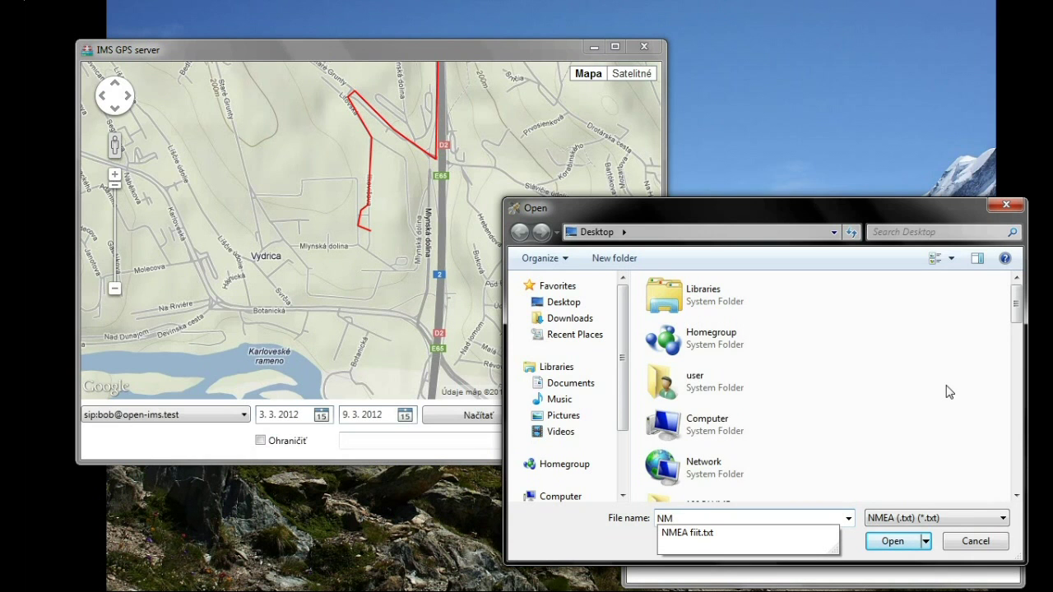
key("Down")
key("Return")
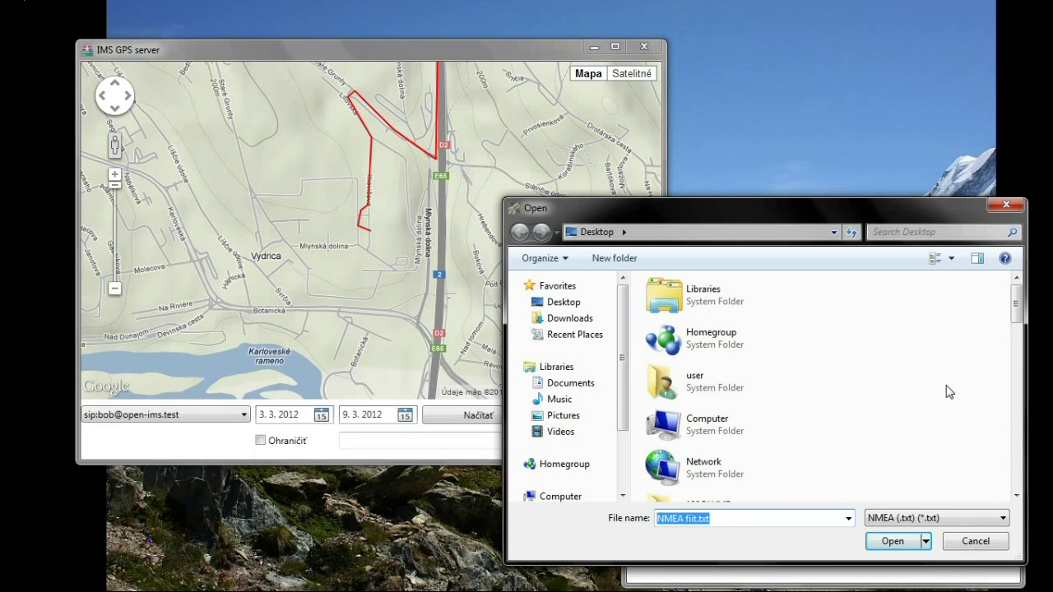
key("Return")
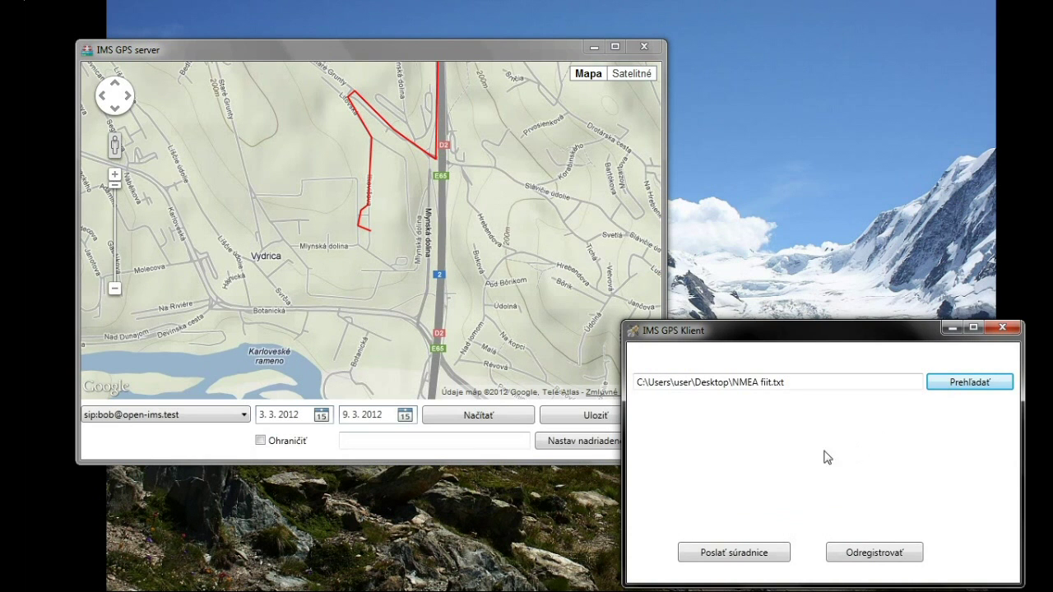
Send the track coordinates and show the server's route from 4. 3. 2012.
left_click(734, 553)
left_click(321, 415)
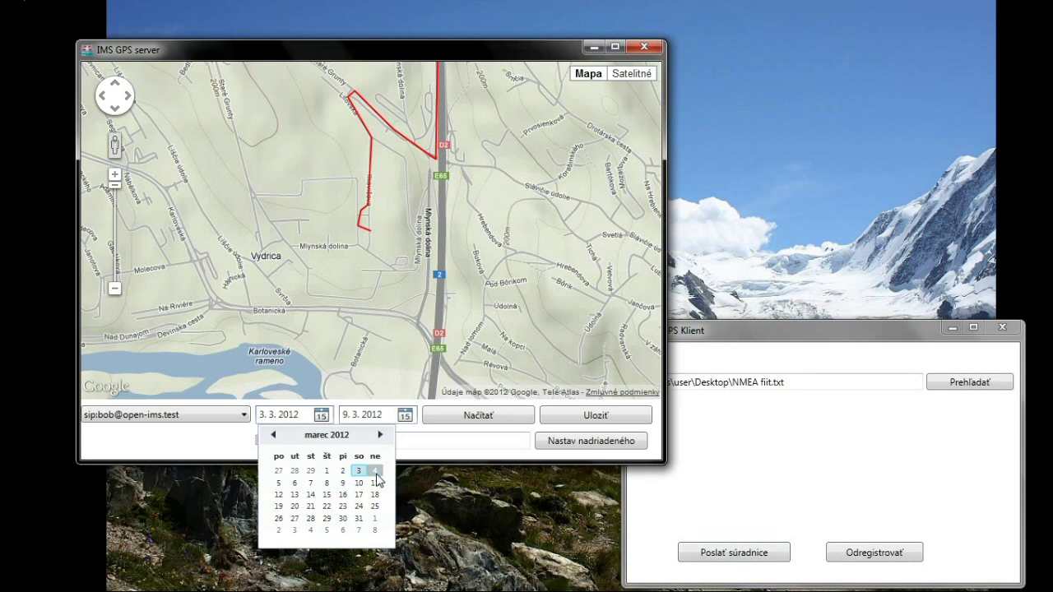
left_click(376, 474)
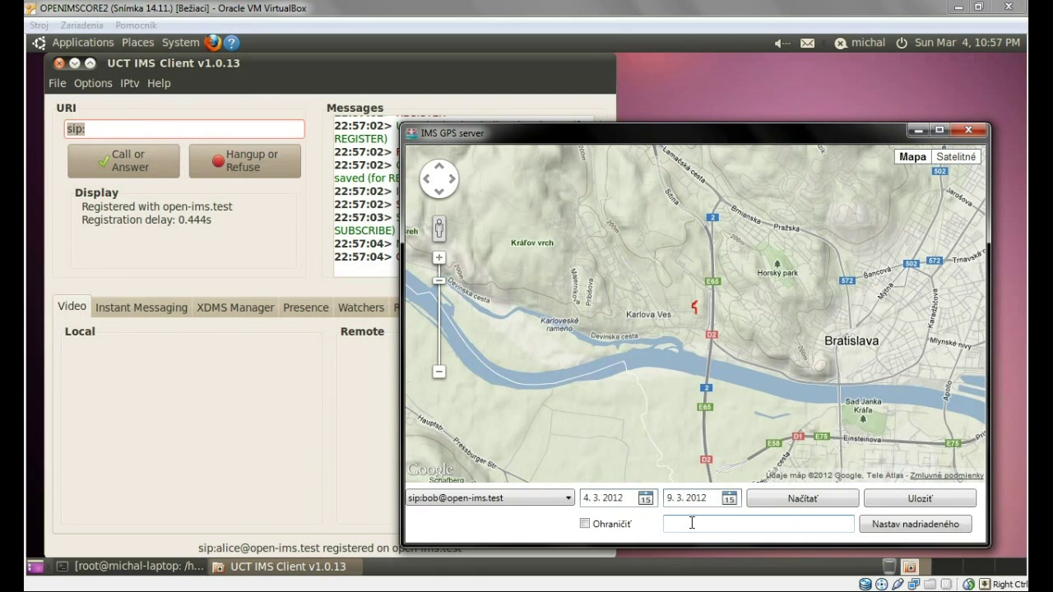
Enter the supervisor's SIP address, save it, and acknowledge the confirmation message.
type("a")
key("BackSpace")
type("sip:alice@open-ims.test")
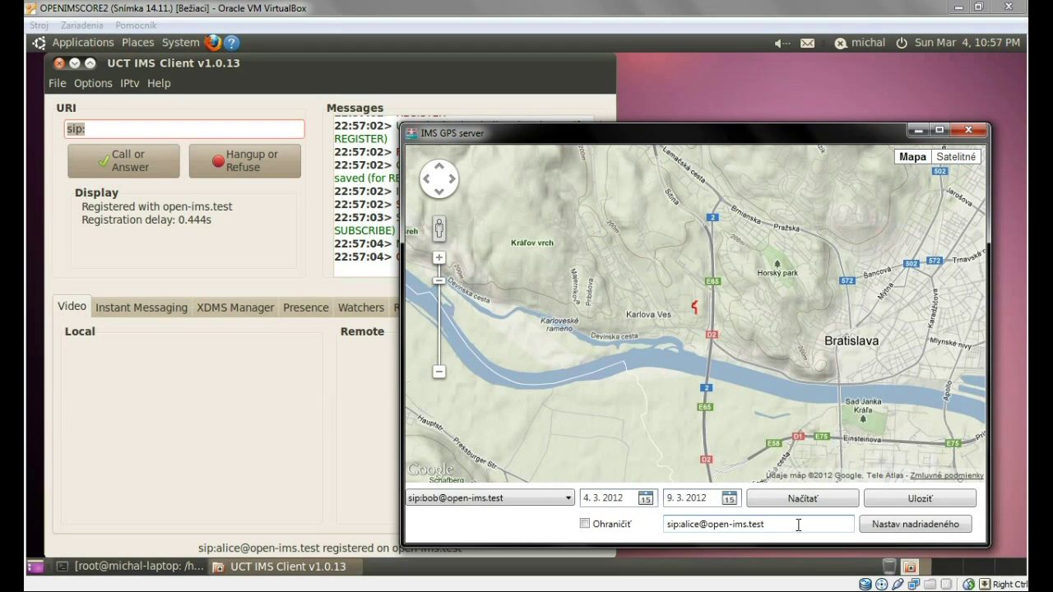
left_click(896, 530)
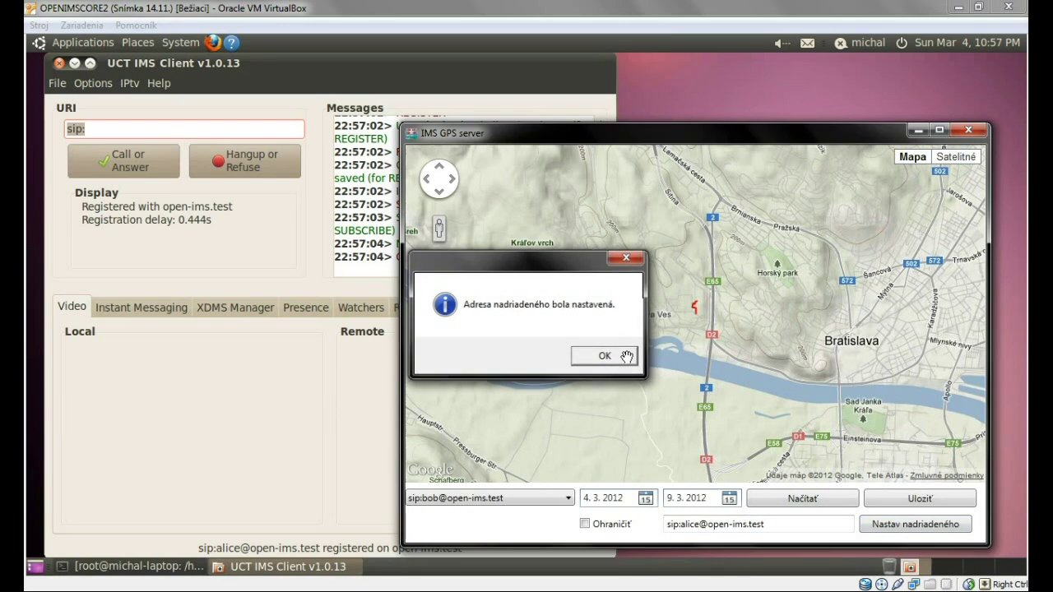
left_click(604, 355)
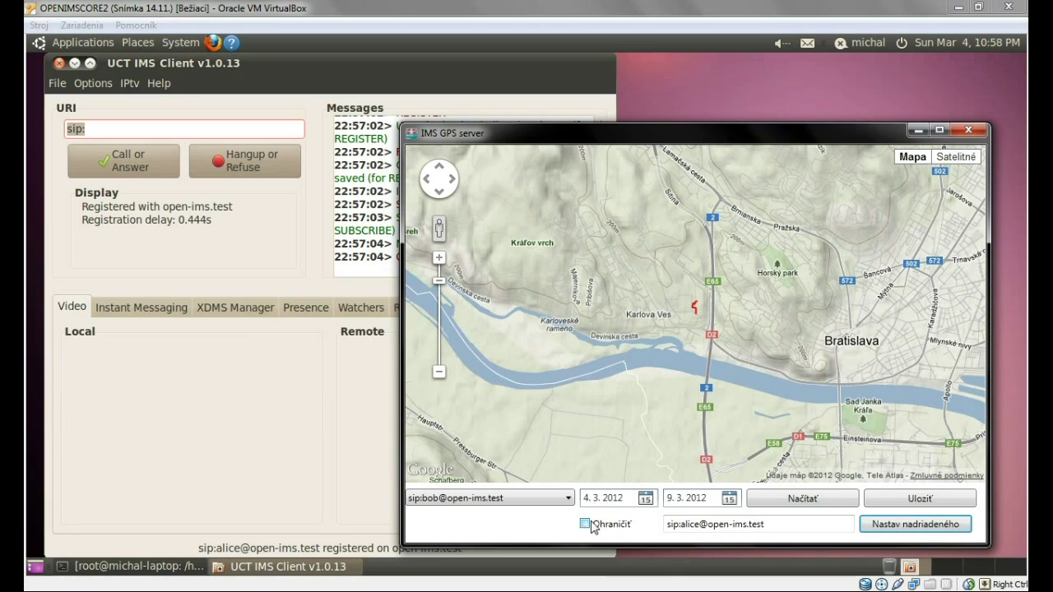
Show the route from 3. 3. 2012 and enable a boundary tightened around central Bratislava.
left_click(644, 498)
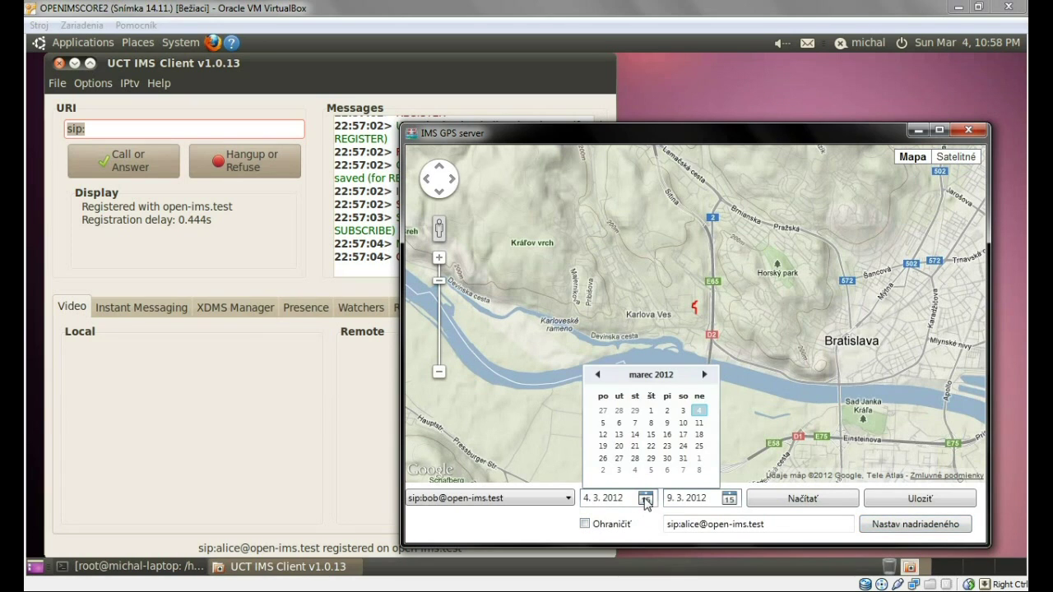
left_click(683, 412)
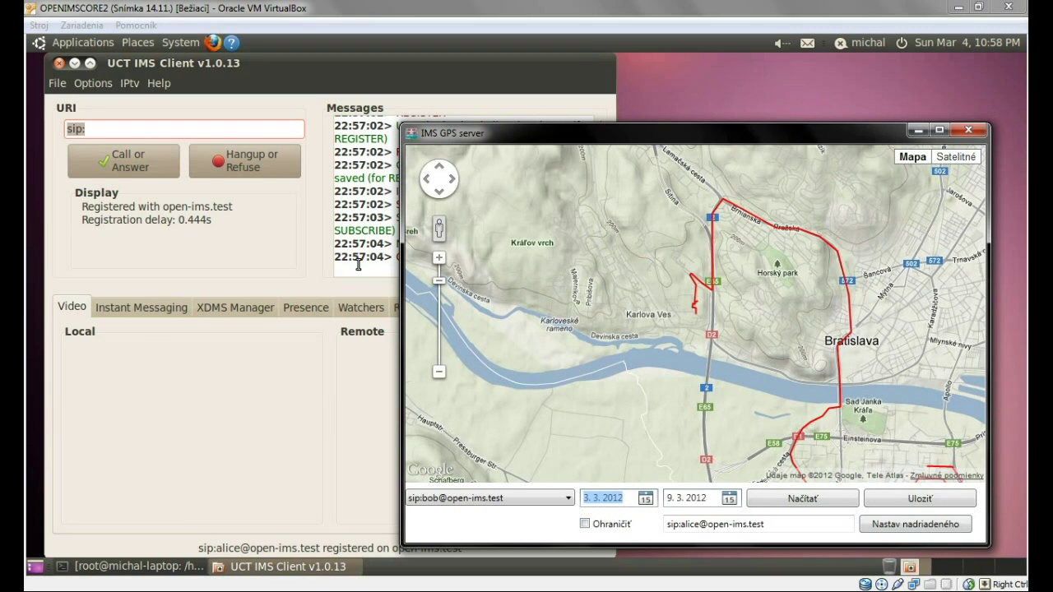
left_click(442, 372)
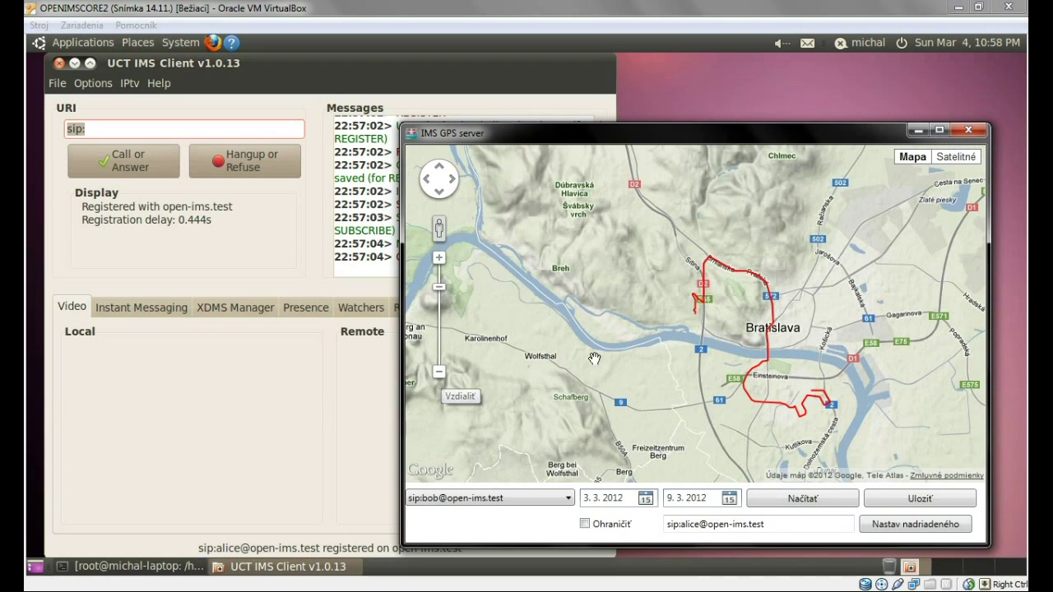
left_click(586, 525)
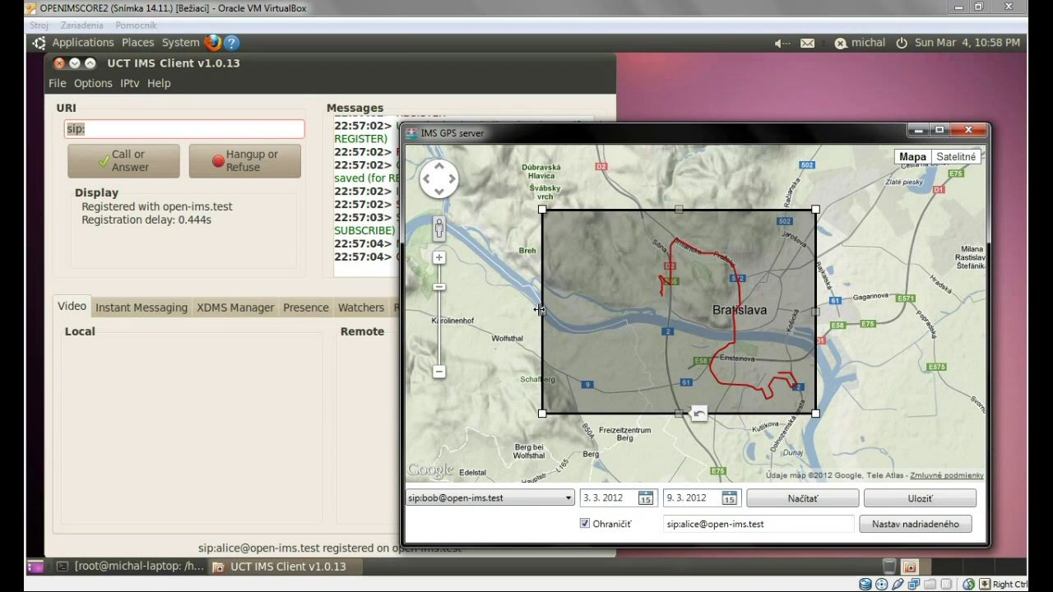
left_click_drag(594, 318, 627, 325)
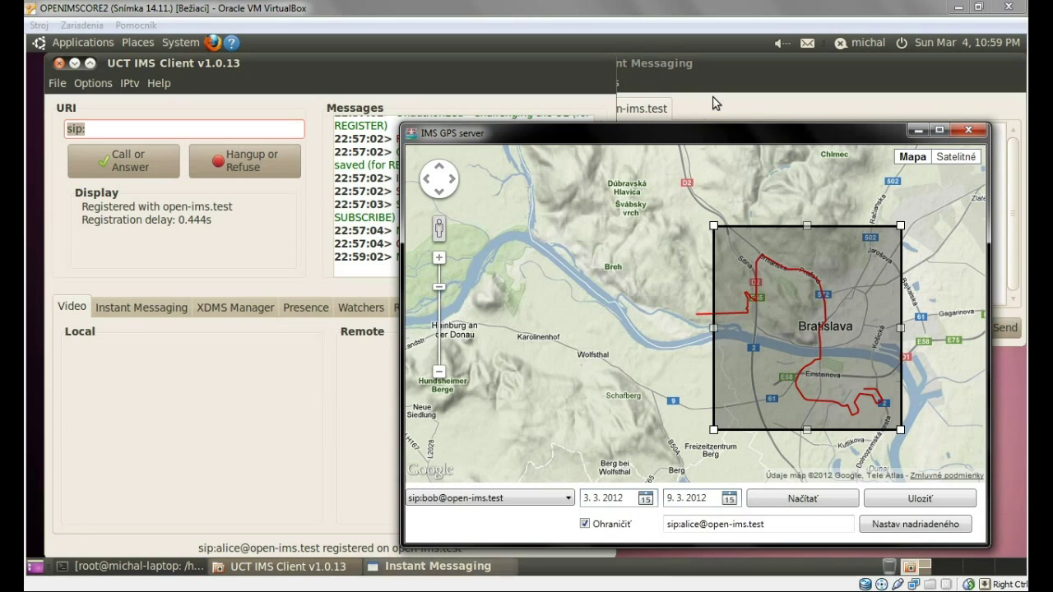
Bring the Instant Messaging window to the front.
left_click(739, 63)
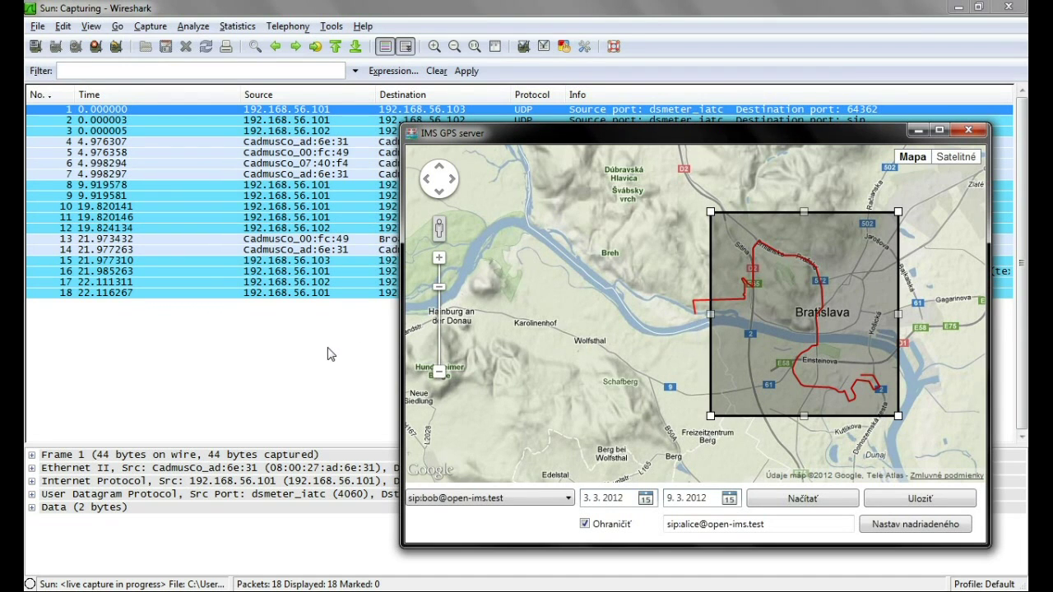
Open the first SIP alert MESSAGE in Wireshark and inspect the forwarded alert packet.
left_click(327, 353)
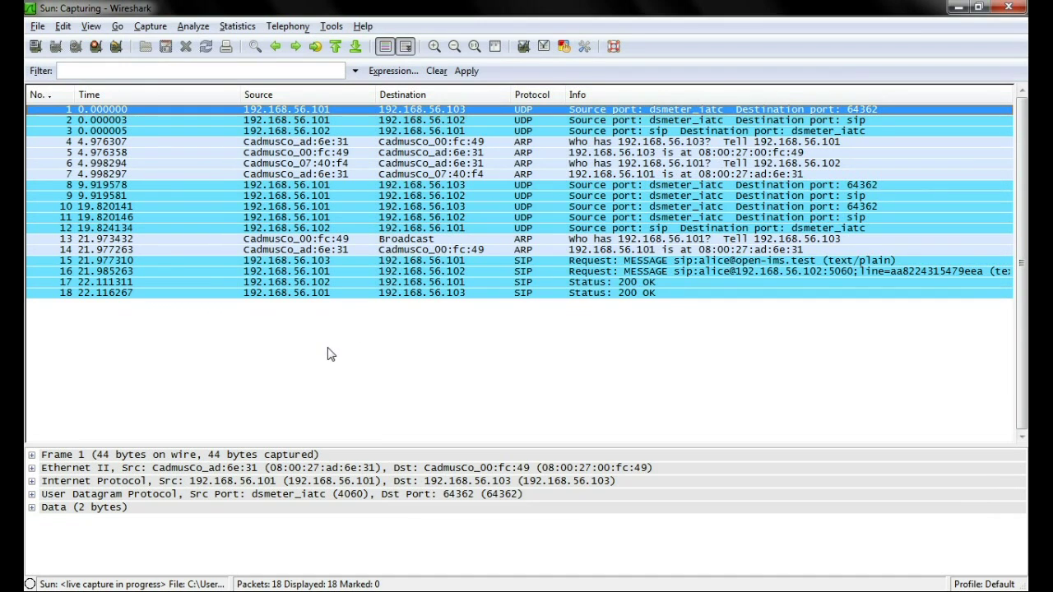
double_click(642, 262)
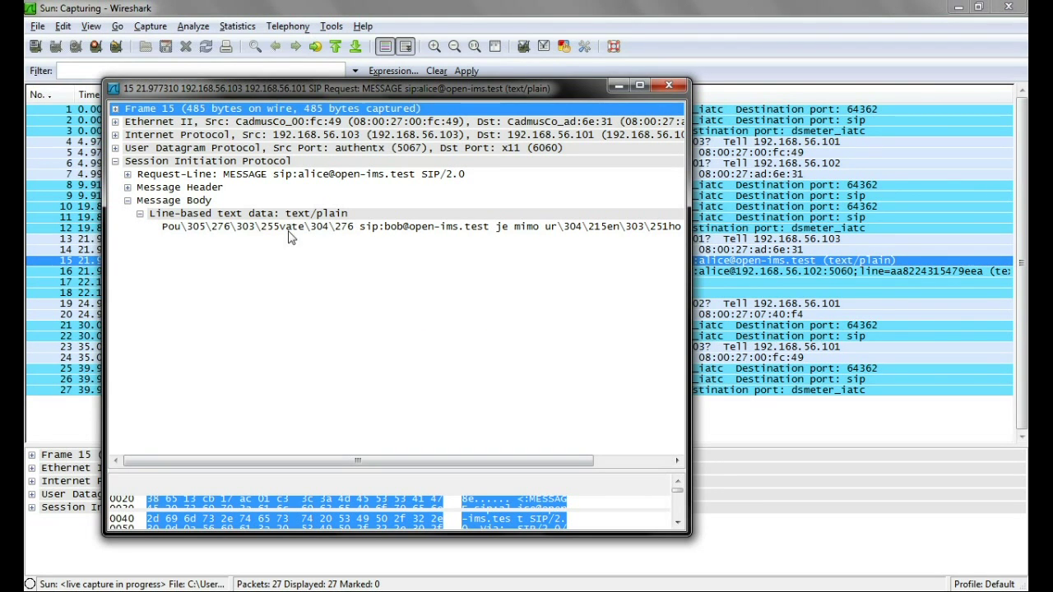
left_click(872, 271)
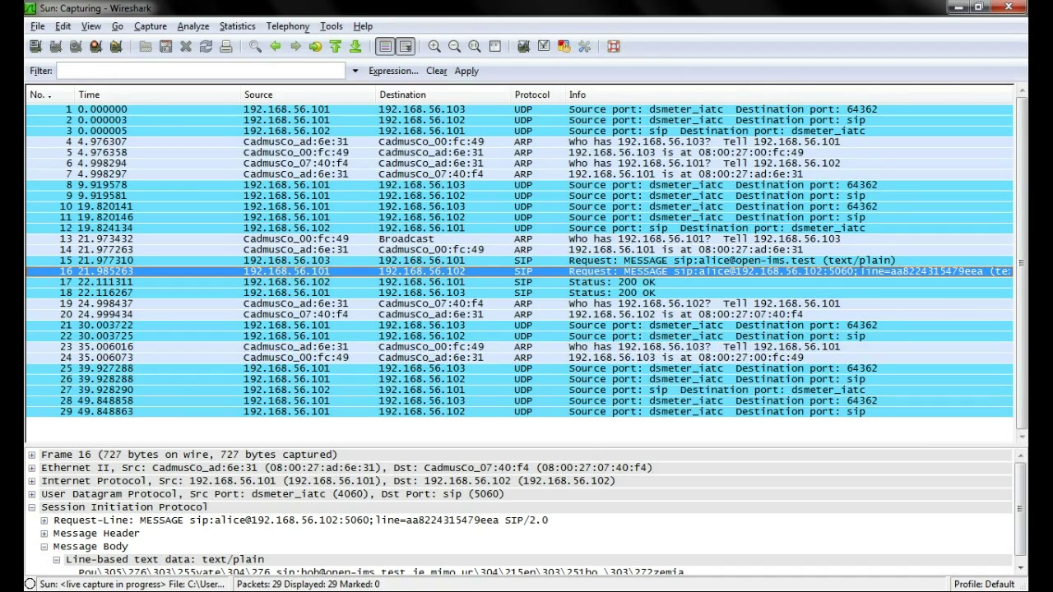
Send GPS coordinates again and open a GPS update MESSAGE, selecting its GPSdata line.
key("alt+Tab")
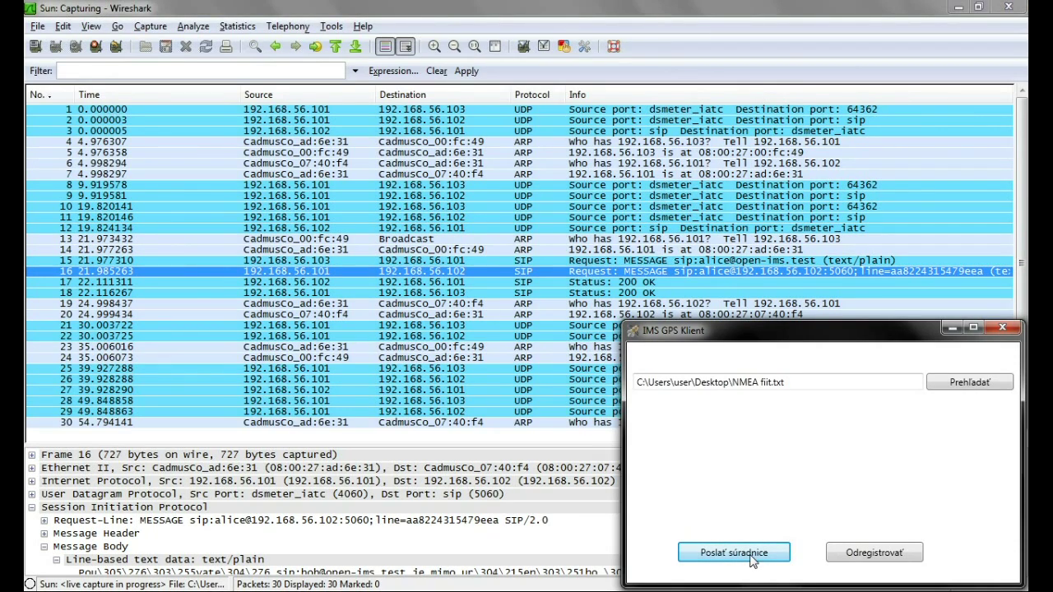
left_click(751, 559)
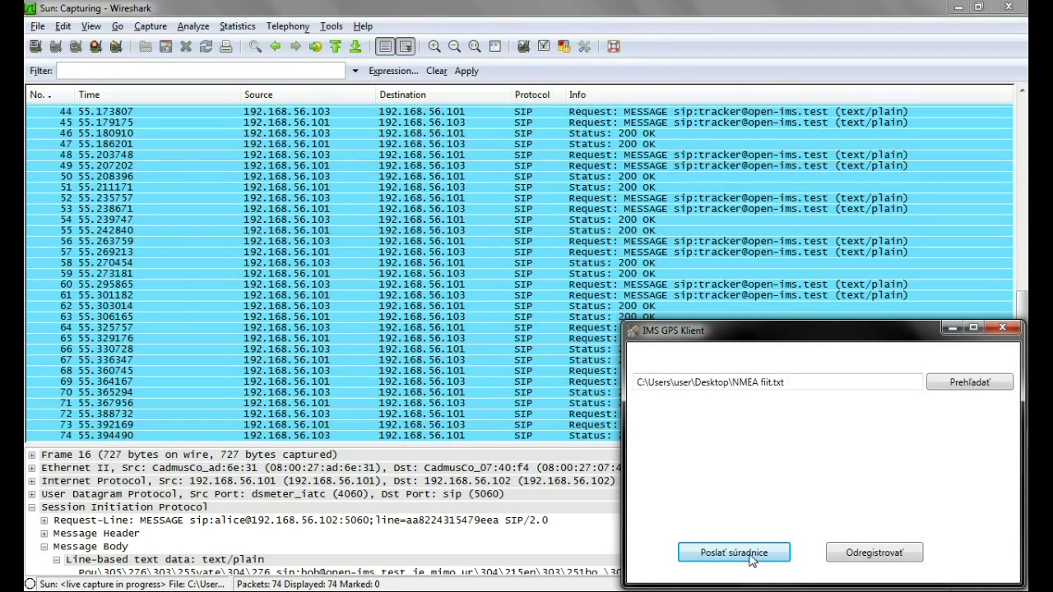
left_click(563, 386)
left_click(635, 342)
double_click(637, 344)
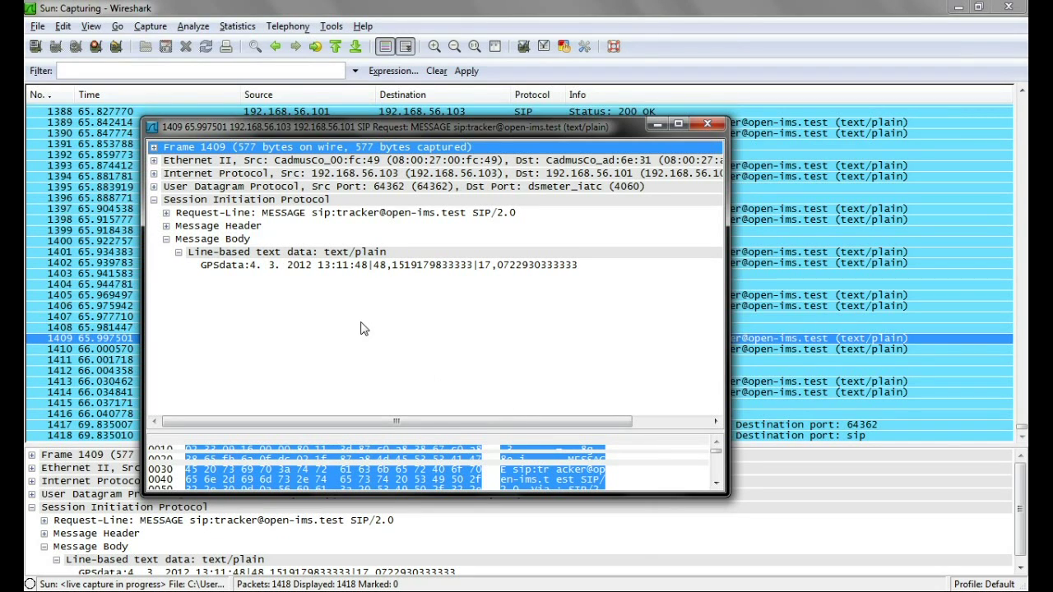
left_click(322, 264)
Select the latitude and longitude on the first $GPRMC line of NMEA fiit.txt.
key("alt+Tab")
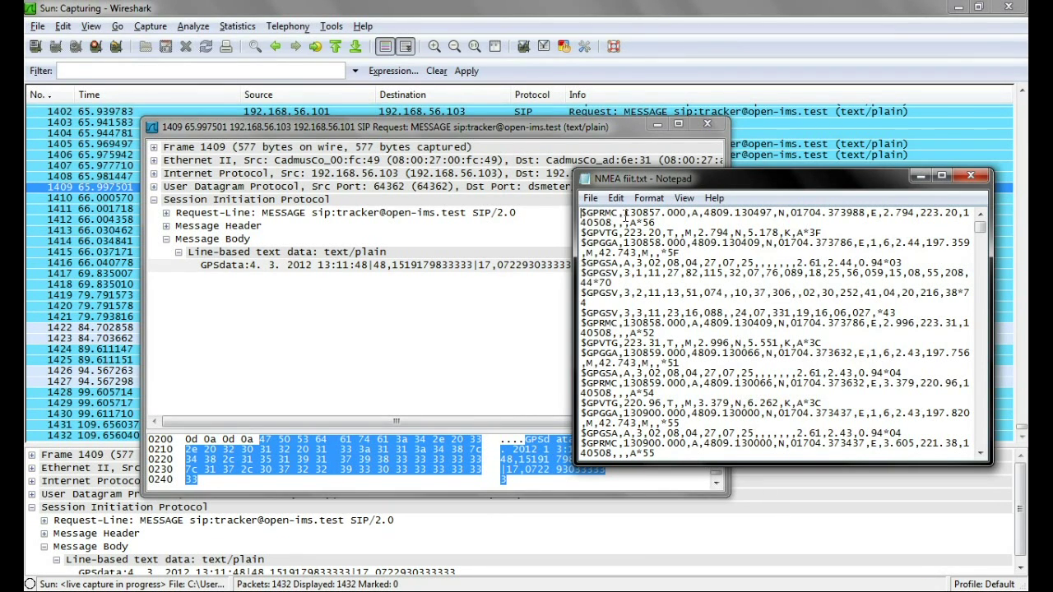
left_click_drag(623, 213, 766, 215)
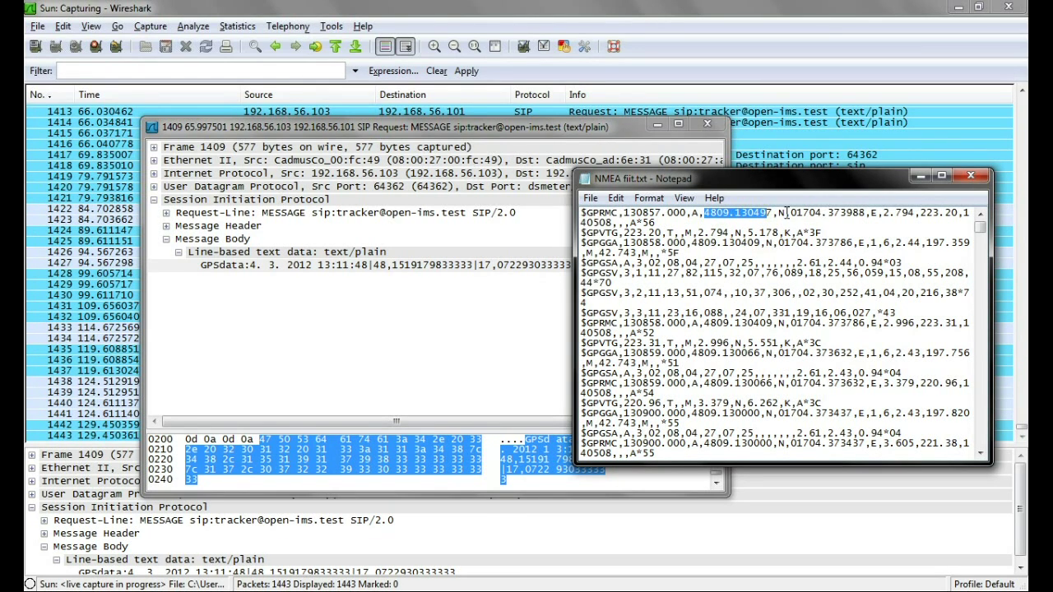
left_click_drag(785, 214, 865, 215)
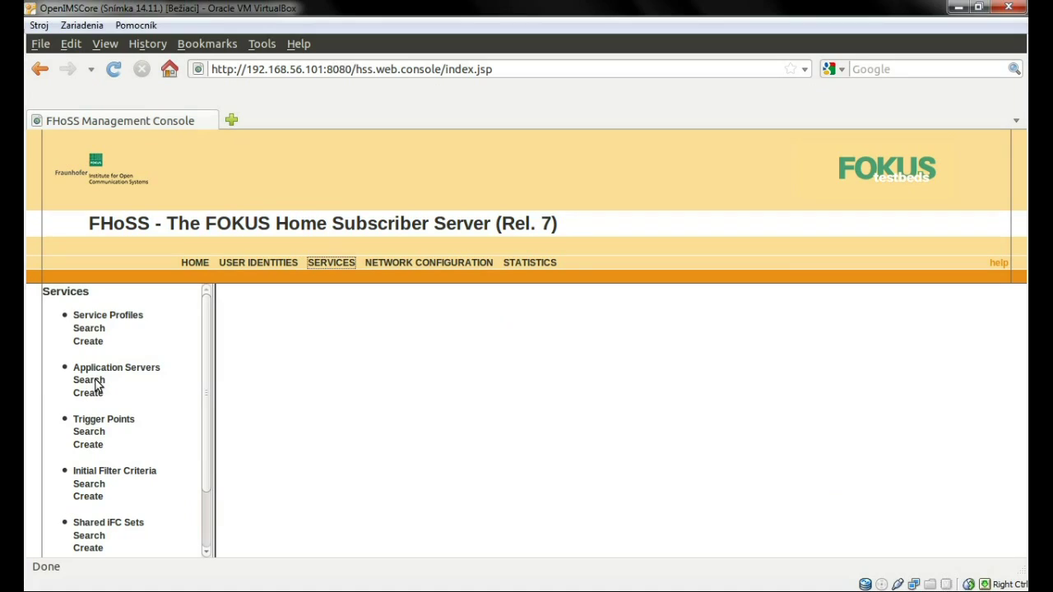
Search Application Servers, open gps tracker, and scroll through its AS settings.
left_click(90, 381)
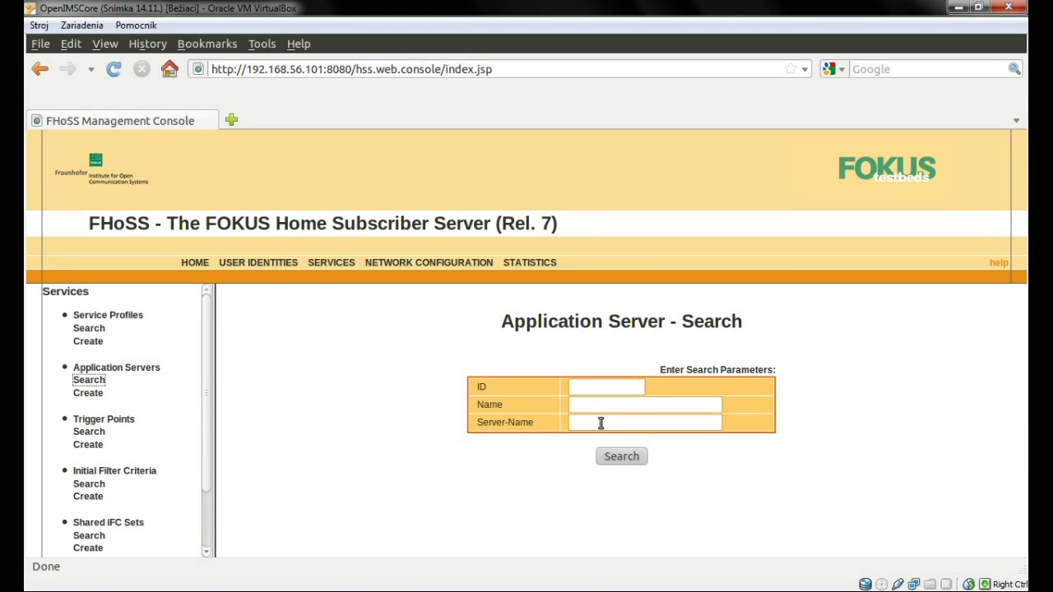
left_click(641, 458)
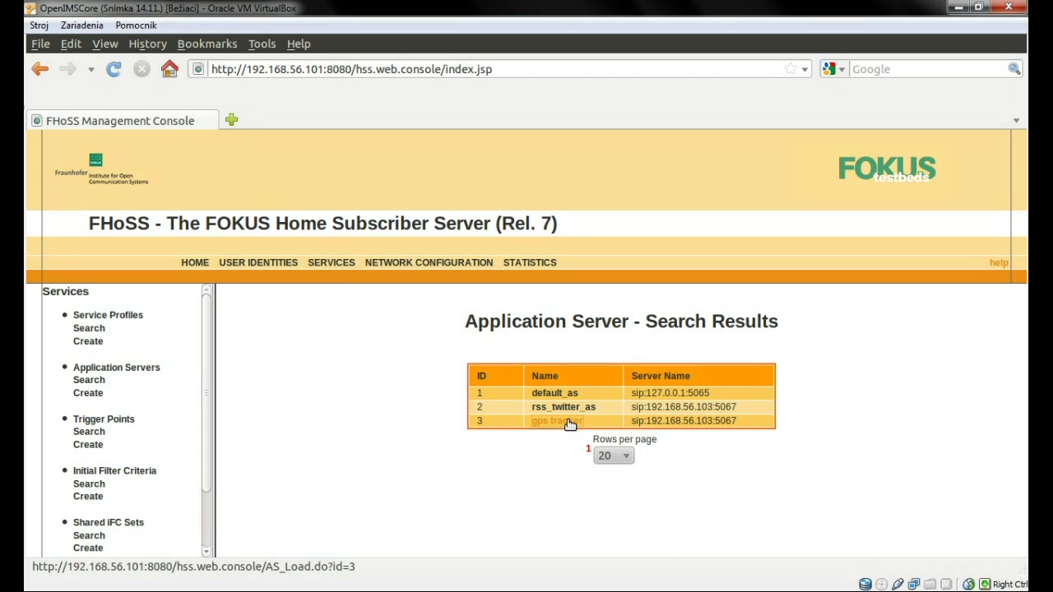
left_click(568, 420)
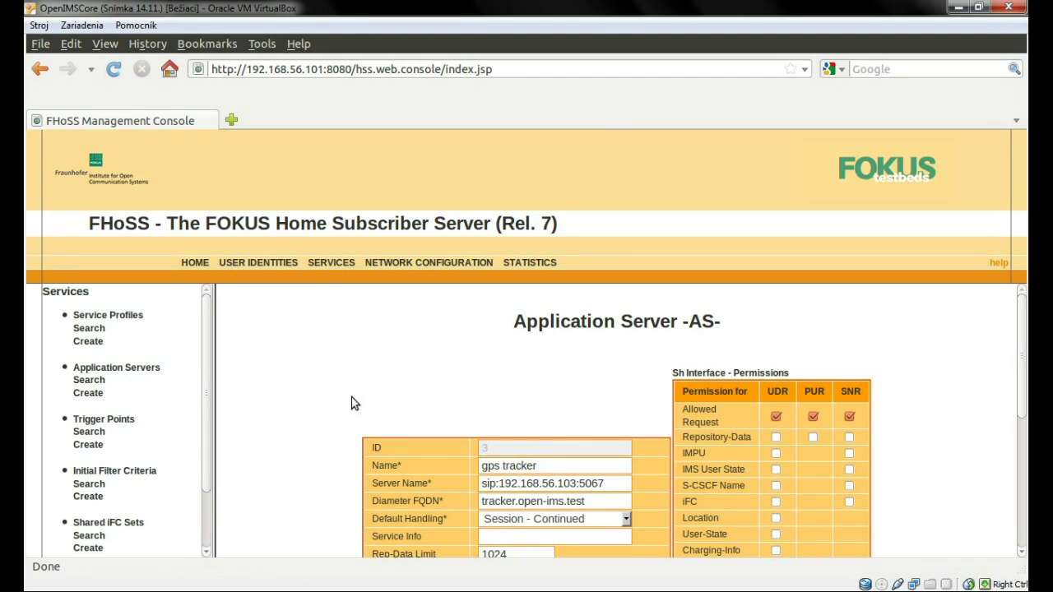
scroll(350, 403, "down", 3)
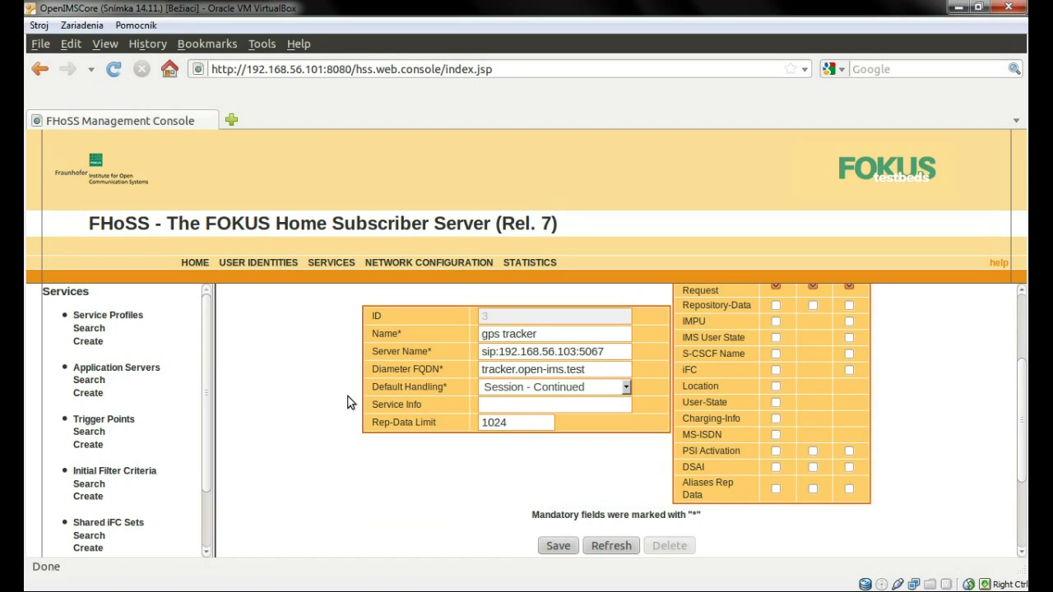
Find and open trigger point gps_tracker_tp to show its MESSAGE method and To-header tracker condition.
scroll(91, 362, "down", 2)
left_click(89, 360)
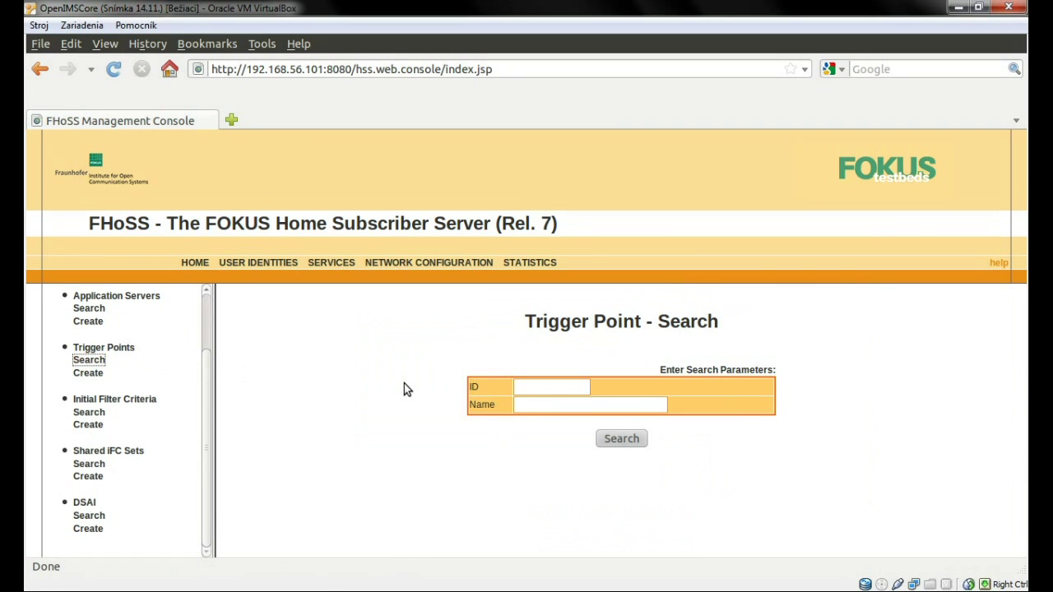
left_click(622, 439)
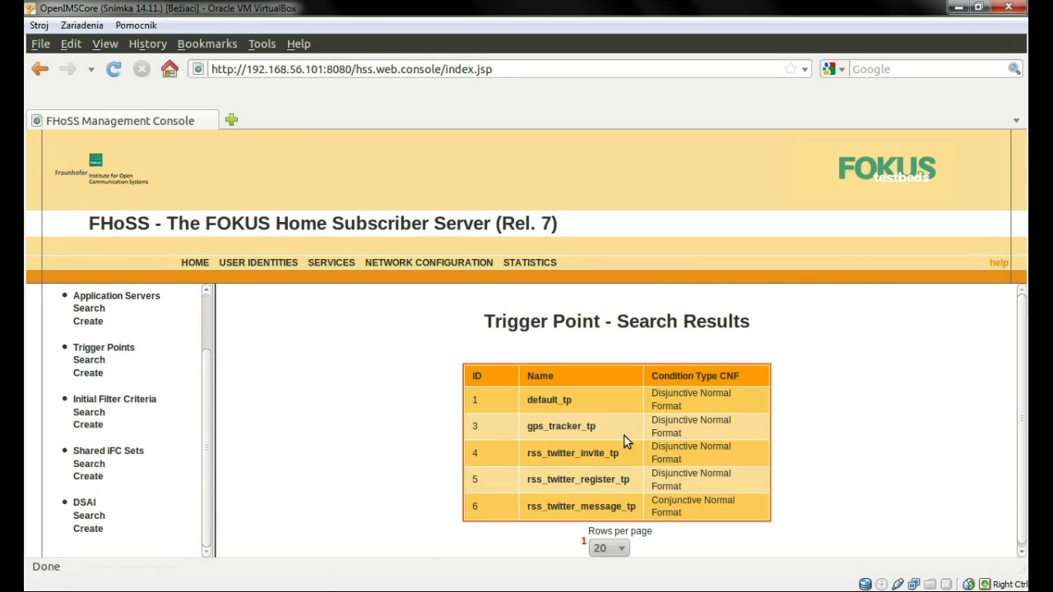
left_click(580, 428)
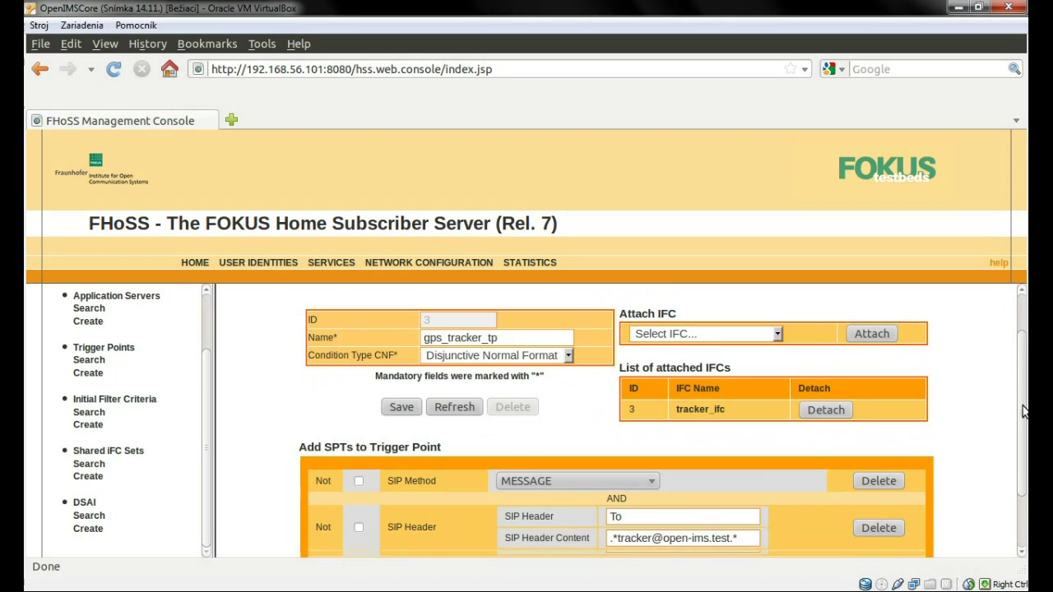
scroll(1024, 460, "down", 3)
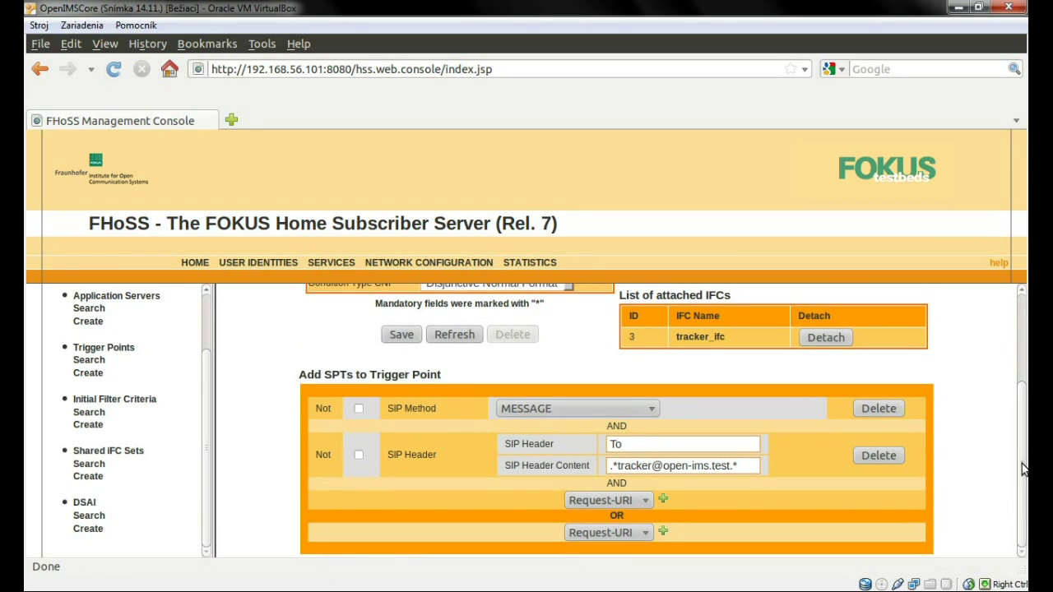
key("Tab")
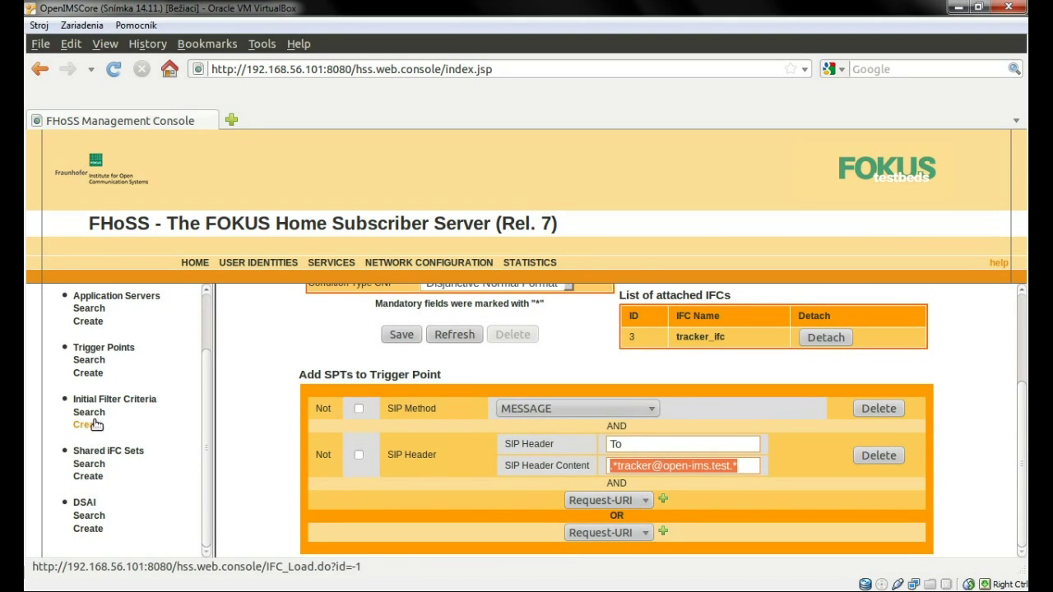
Find and open tracker_ifc, which links gps_tracker_tp to the gps tracker application server.
left_click(97, 414)
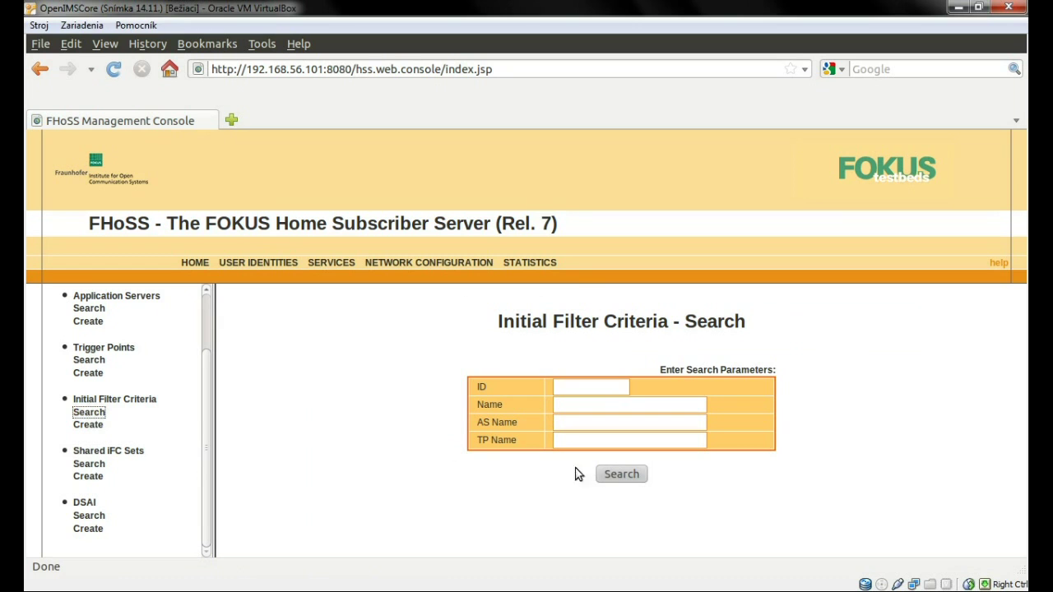
left_click(622, 475)
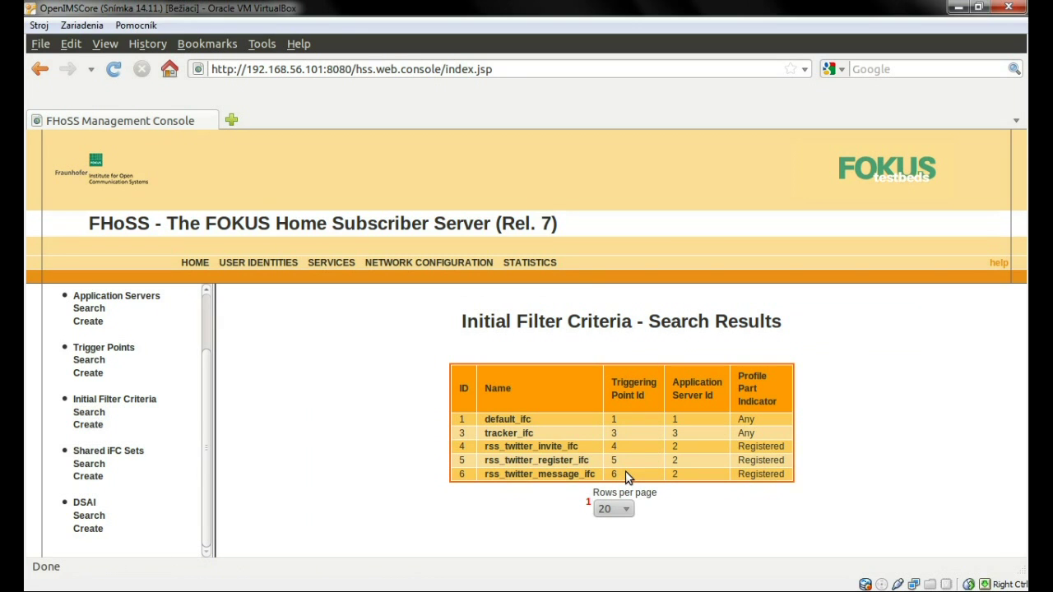
left_click(526, 433)
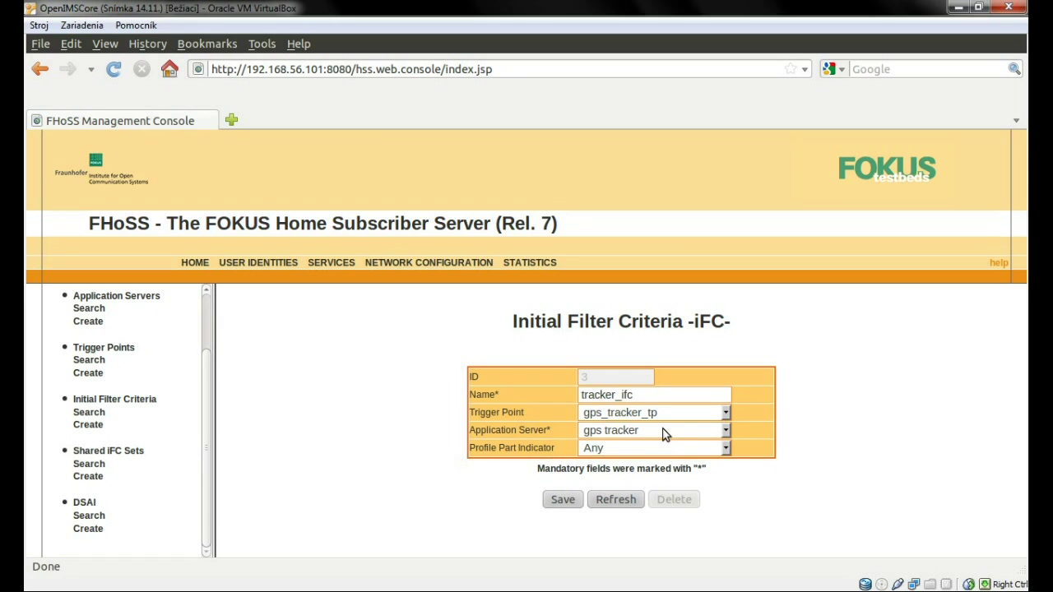
scroll(93, 327, "up", 3)
Open the GPS tracker service profile to show tracker_ifc attached with priority 0.
left_click(90, 328)
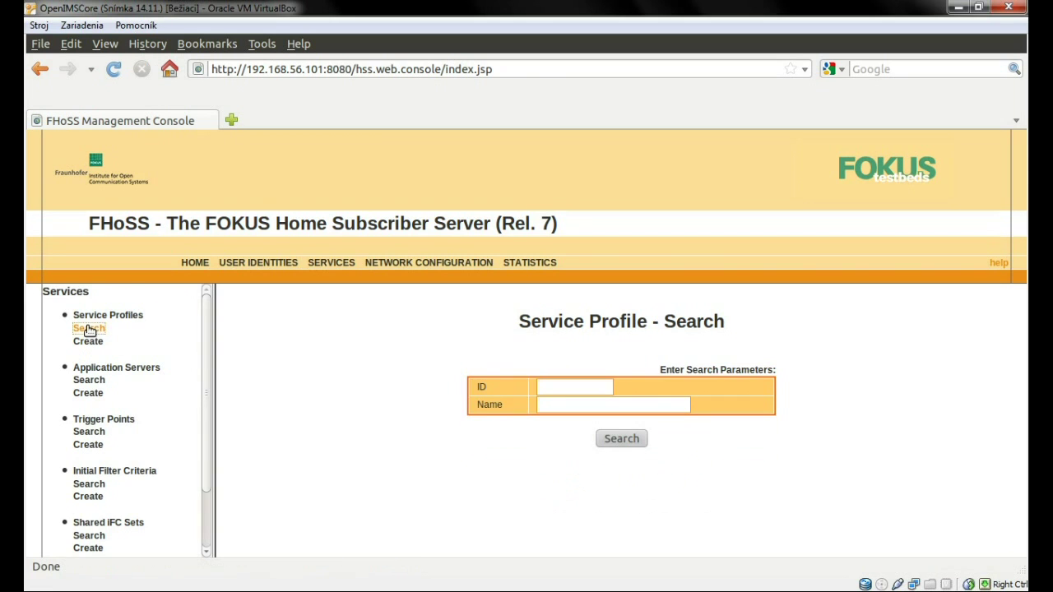
left_click(629, 438)
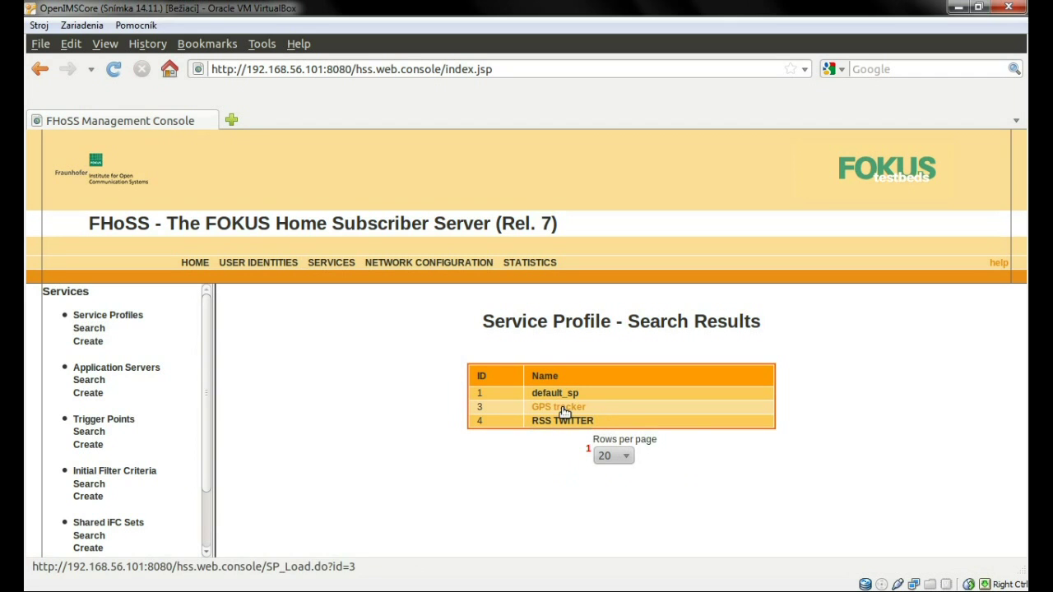
left_click(563, 407)
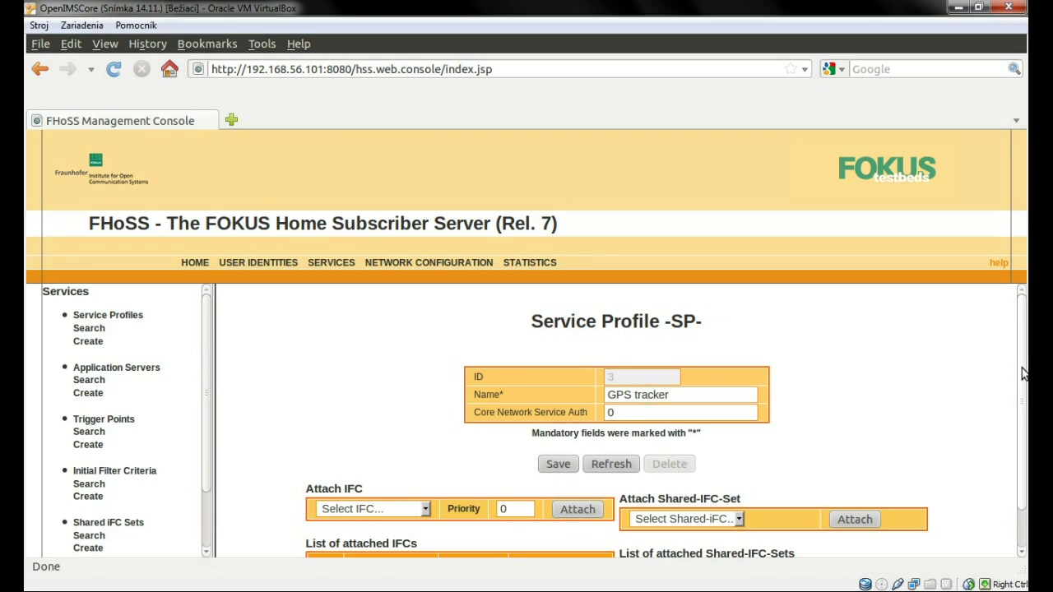
left_click_drag(1024, 374, 1024, 460)
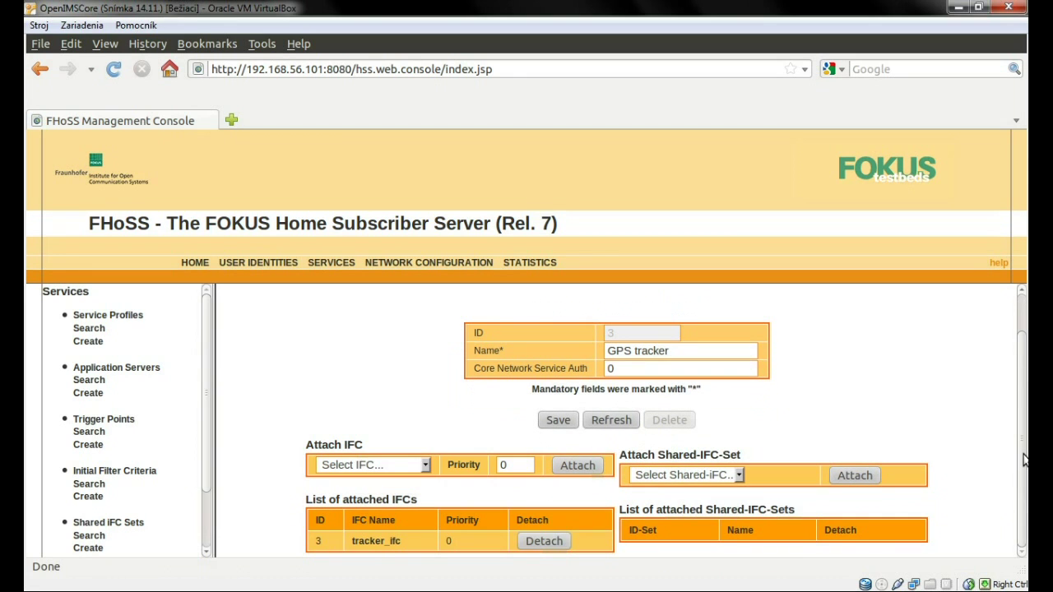
List the public user identities and open the second one to confirm its GPS tracker service profile.
left_click(277, 267)
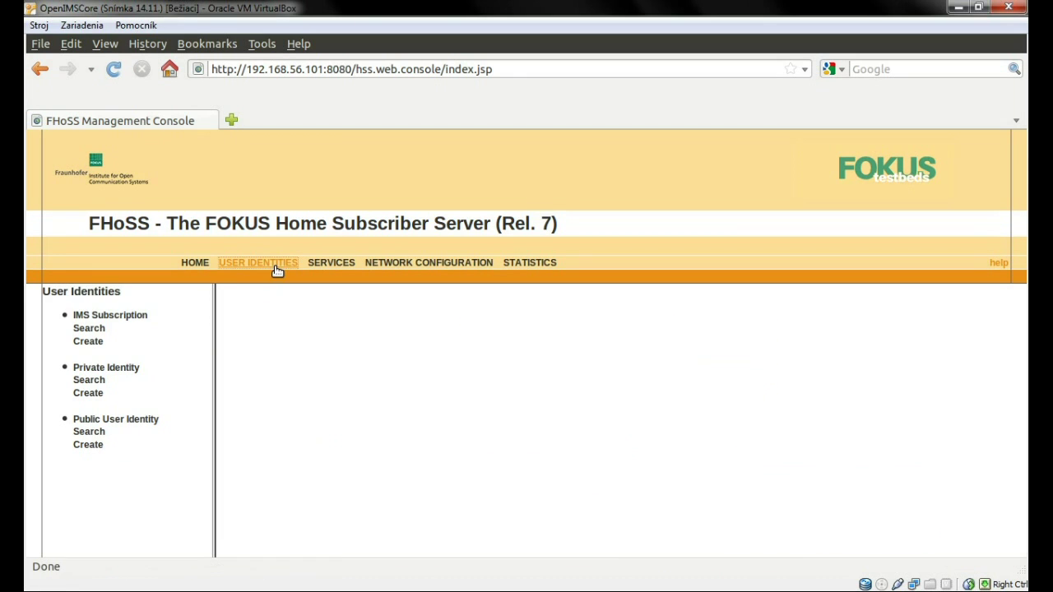
left_click(96, 434)
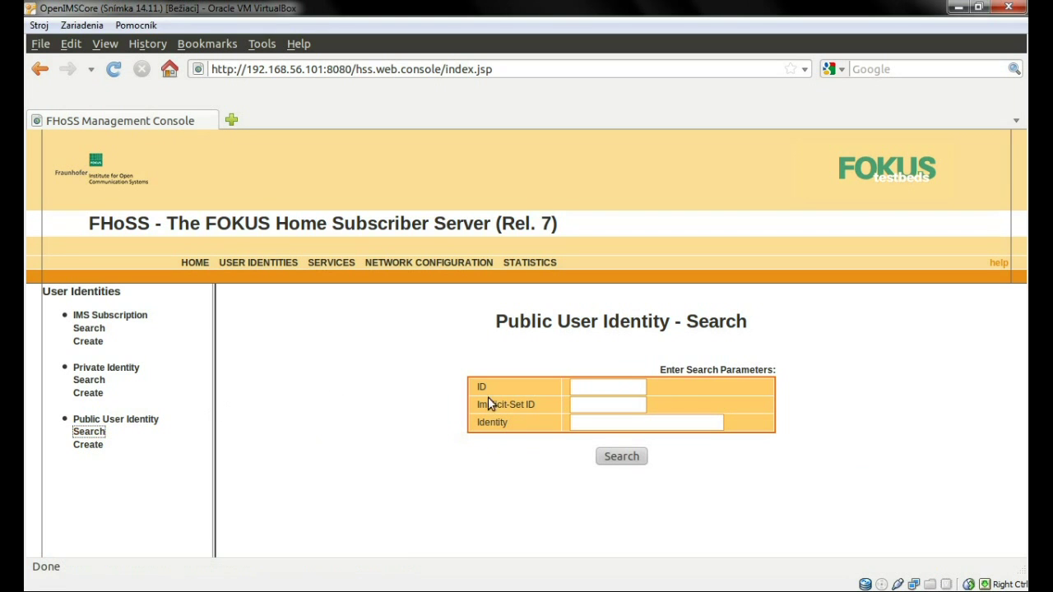
left_click(609, 456)
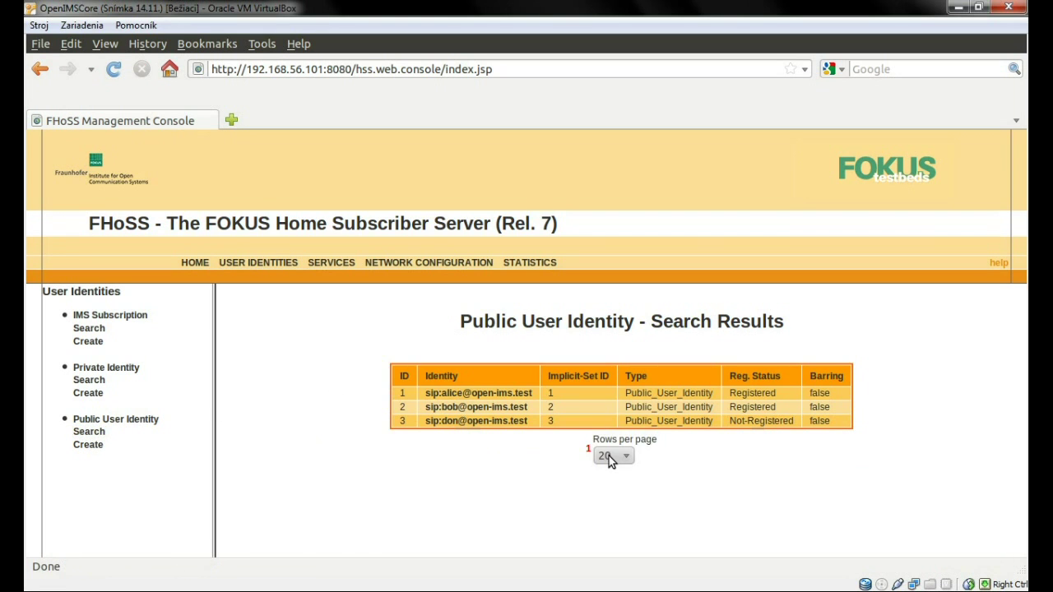
left_click(518, 409)
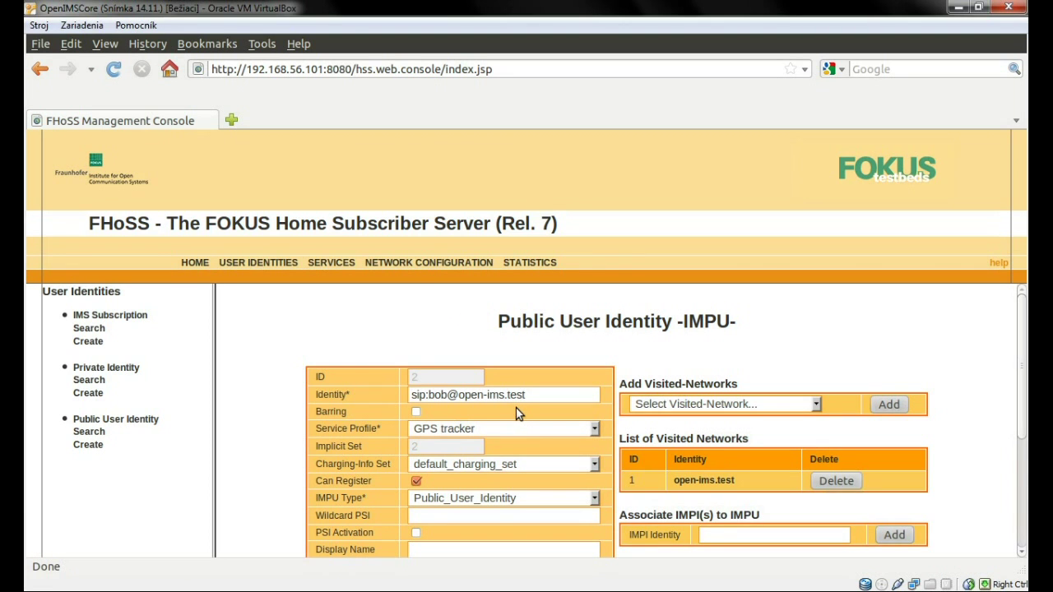
left_click(511, 428)
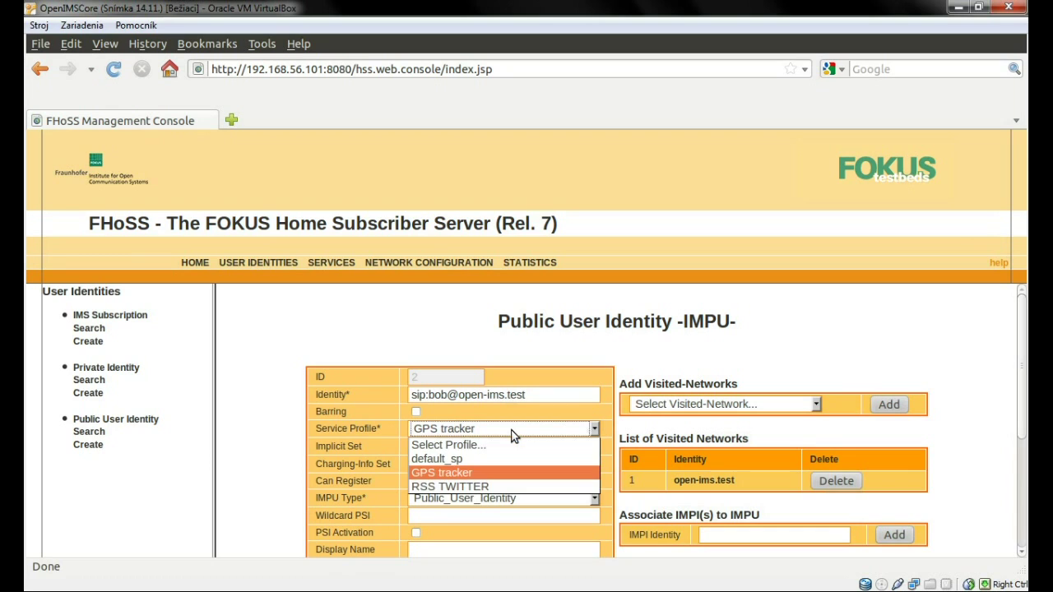